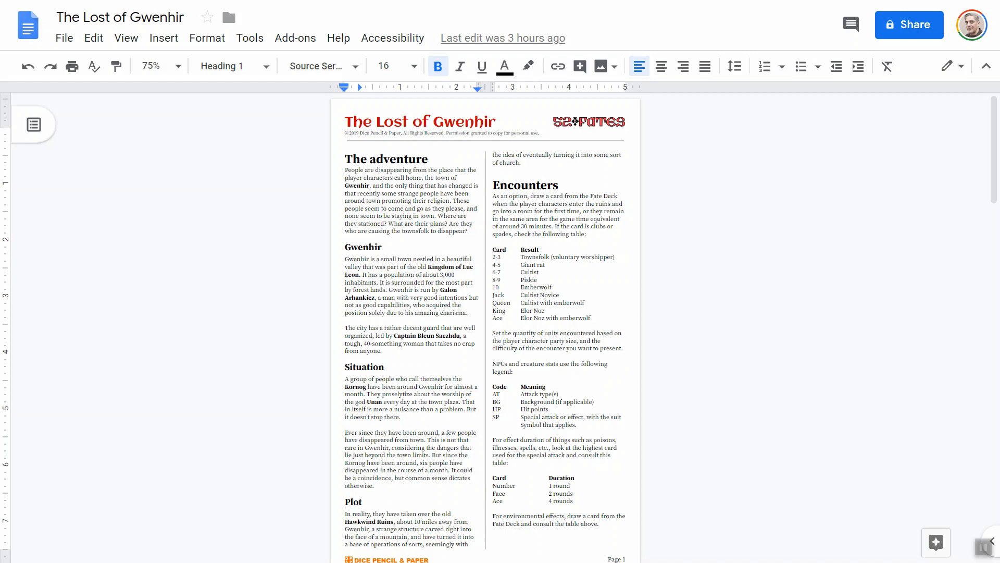
# Review the document's page setup, including the available paper sizes, keeping Statement (5.5" x 8.5") selected
pyautogui.scroll(-5, 485, 328)
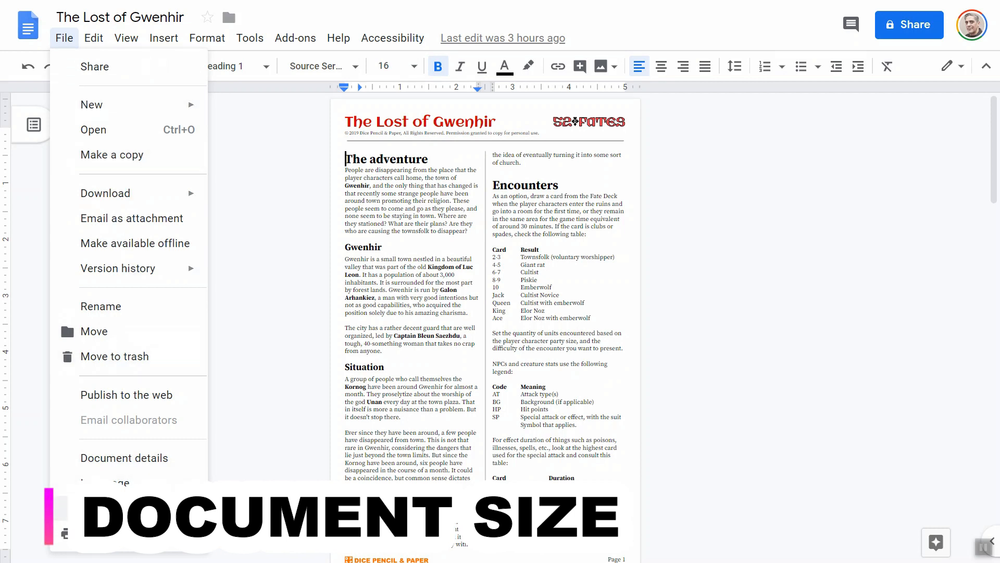
pyautogui.click(104, 504)
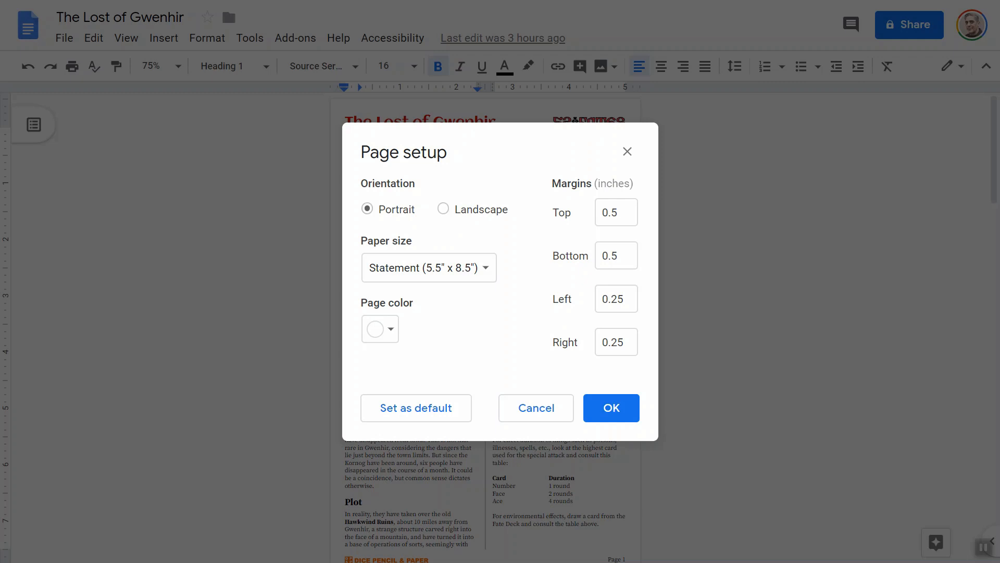
pyautogui.click(428, 267)
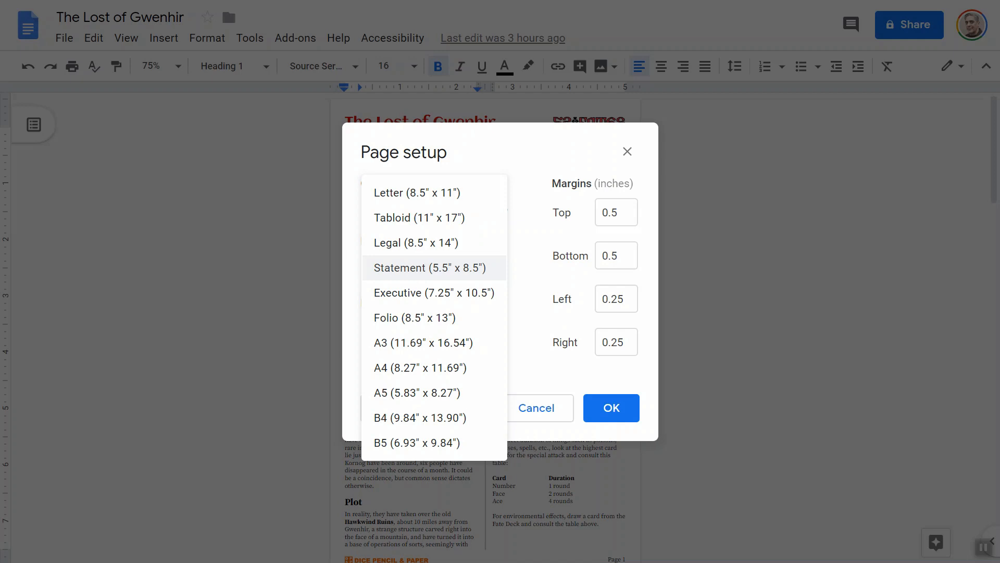
pyautogui.press('Return')
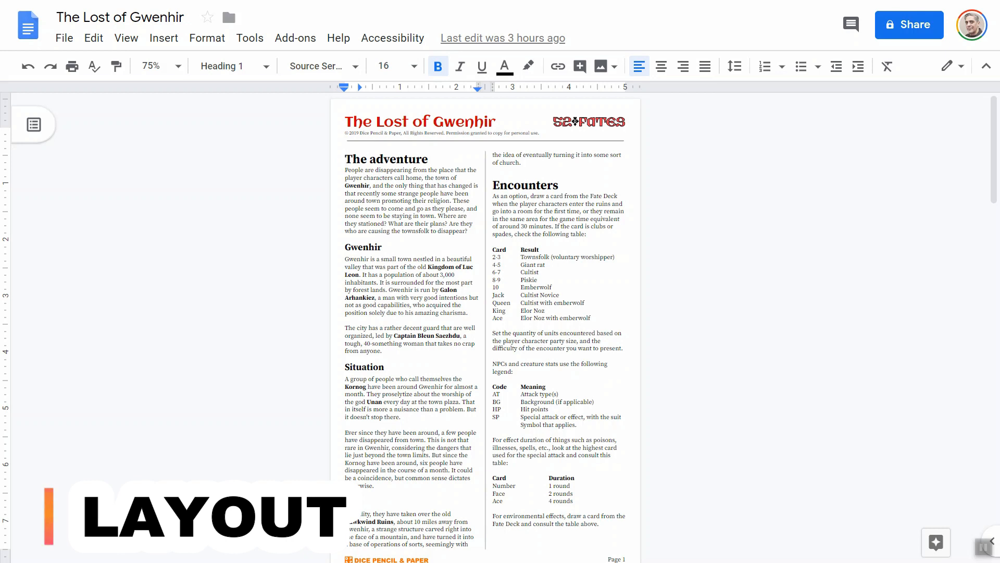
# Review the column options for column count, spacing and the line between columns, leaving without applying changes
pyautogui.click(207, 38)
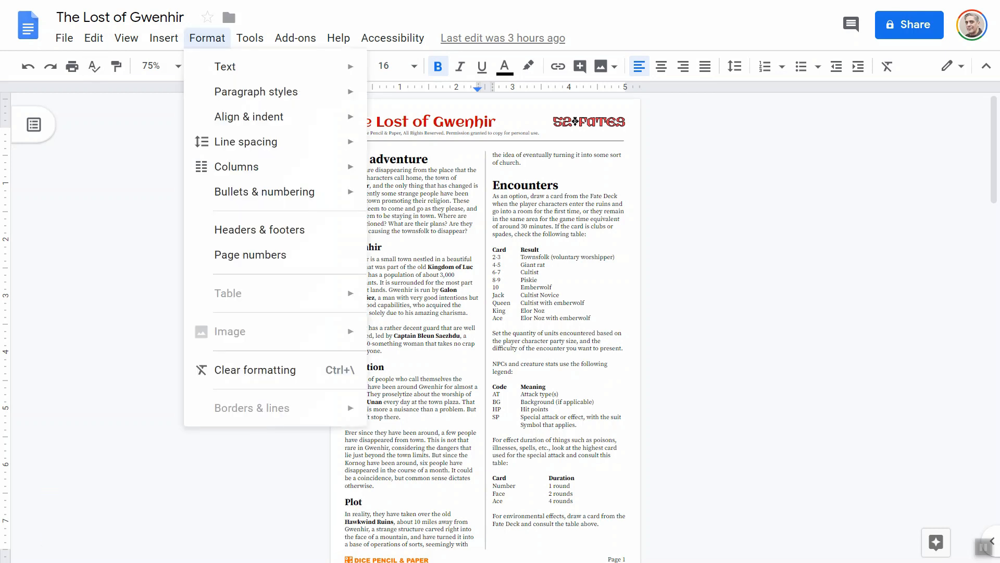
pyautogui.moveTo(334, 166)
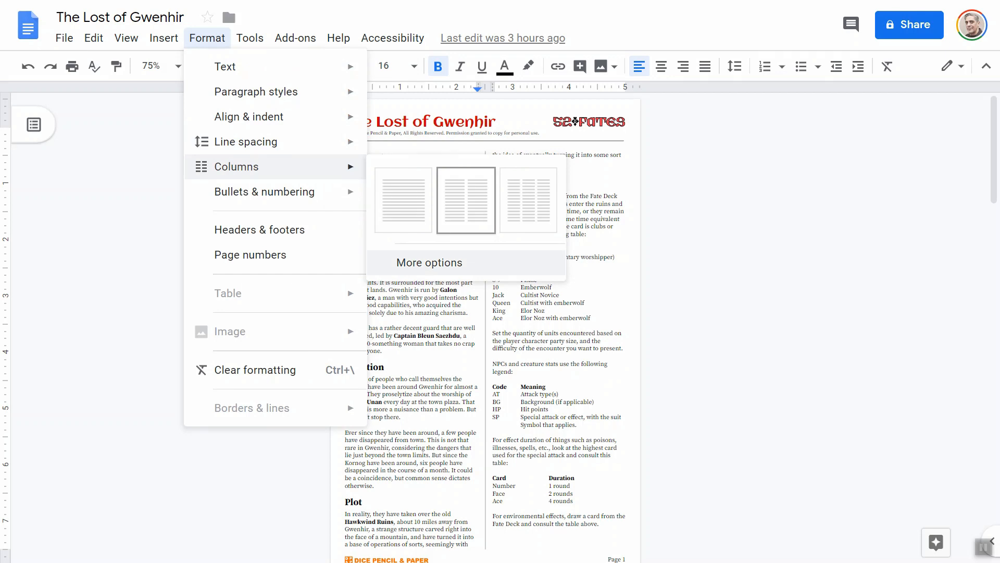
pyautogui.click(371, 255)
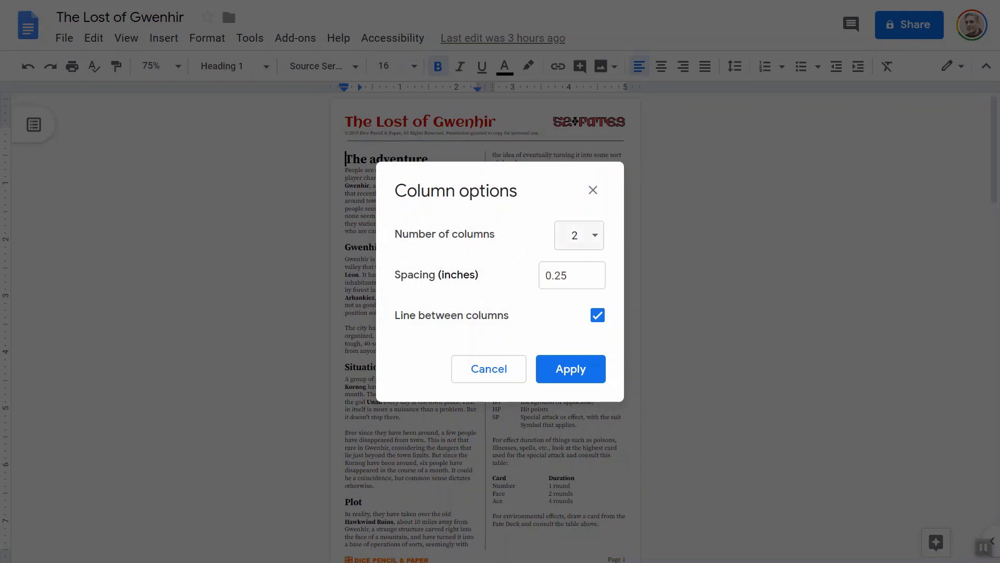
pyautogui.click(579, 235)
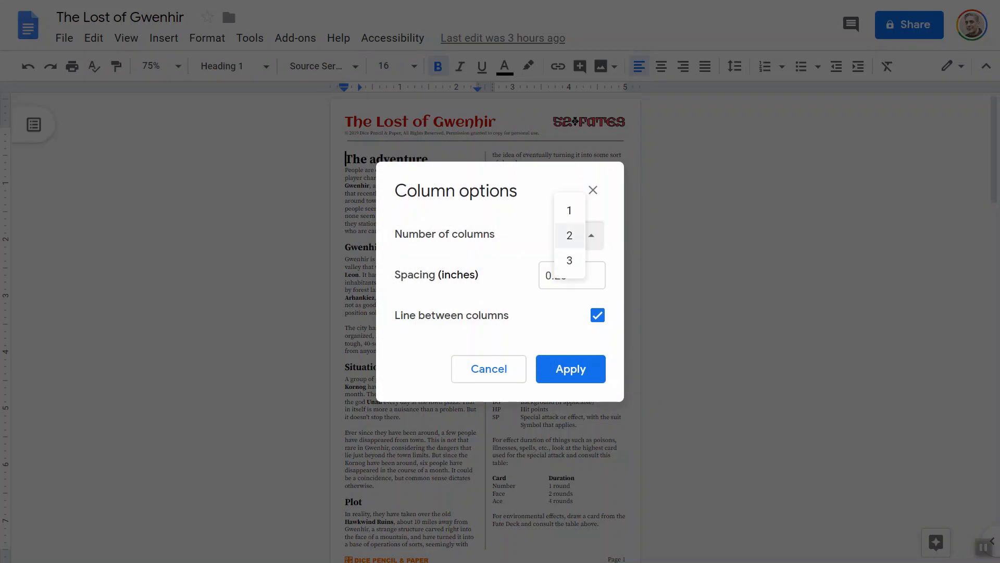
pyautogui.click(569, 235)
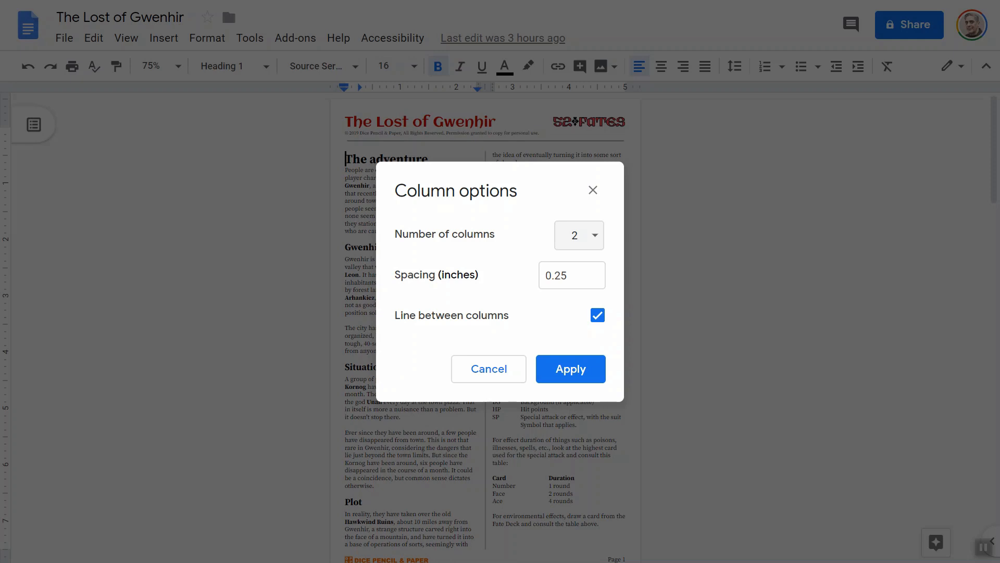
pyautogui.click(597, 315)
pyautogui.click(597, 315)
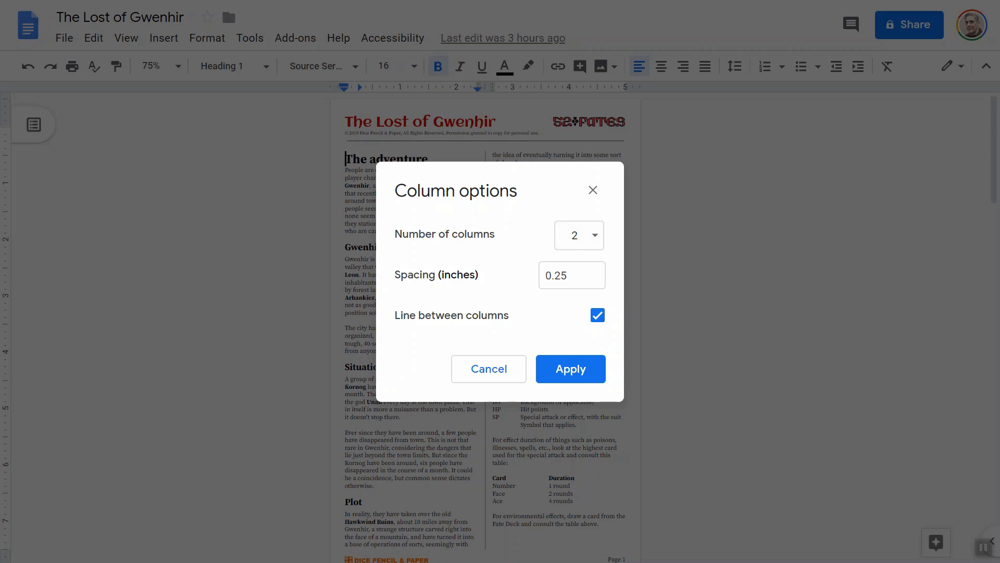
pyautogui.press('Escape')
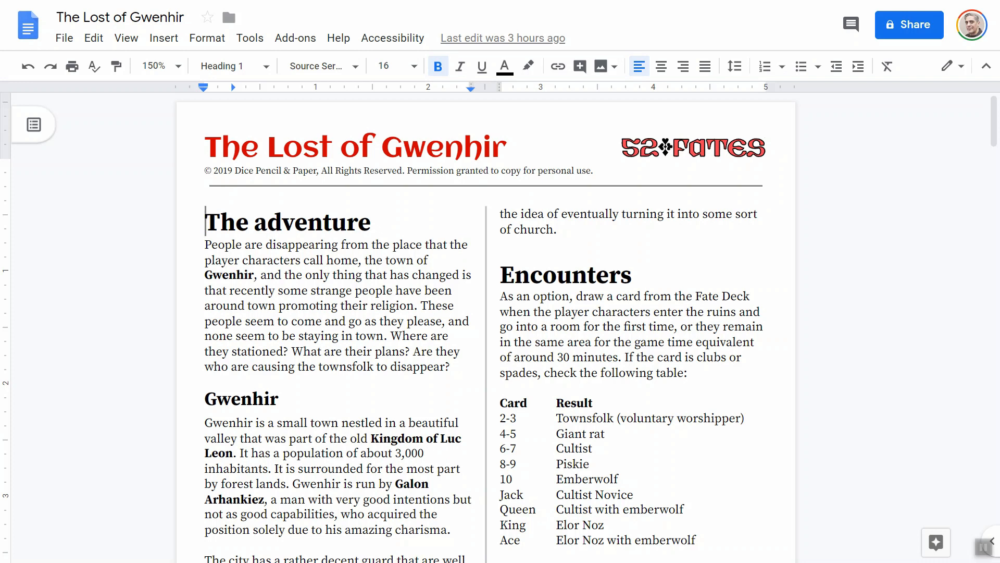
# Check the header and footer margins and the different-first-page layout setting, leaving without applying changes
pyautogui.click(207, 37)
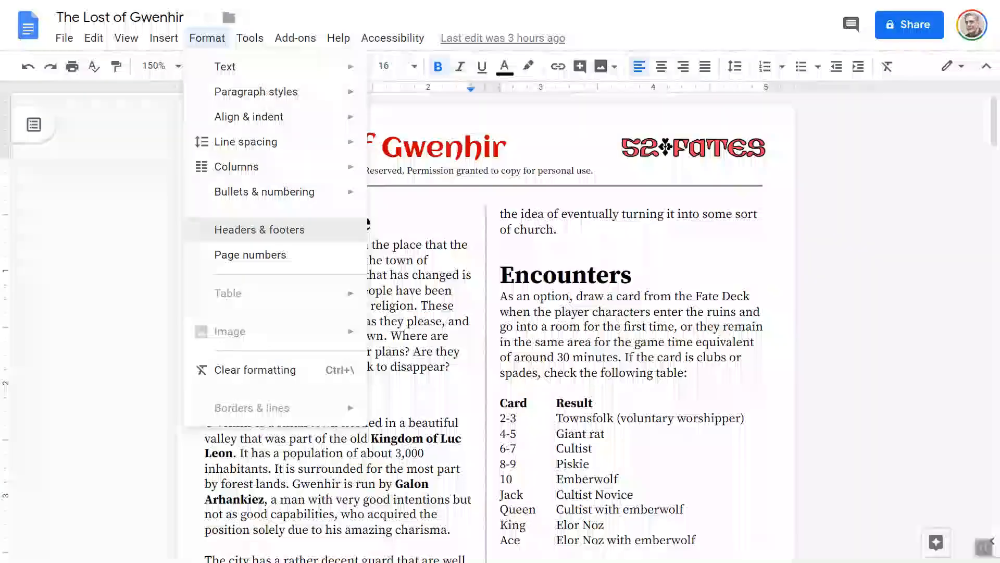
pyautogui.click(259, 229)
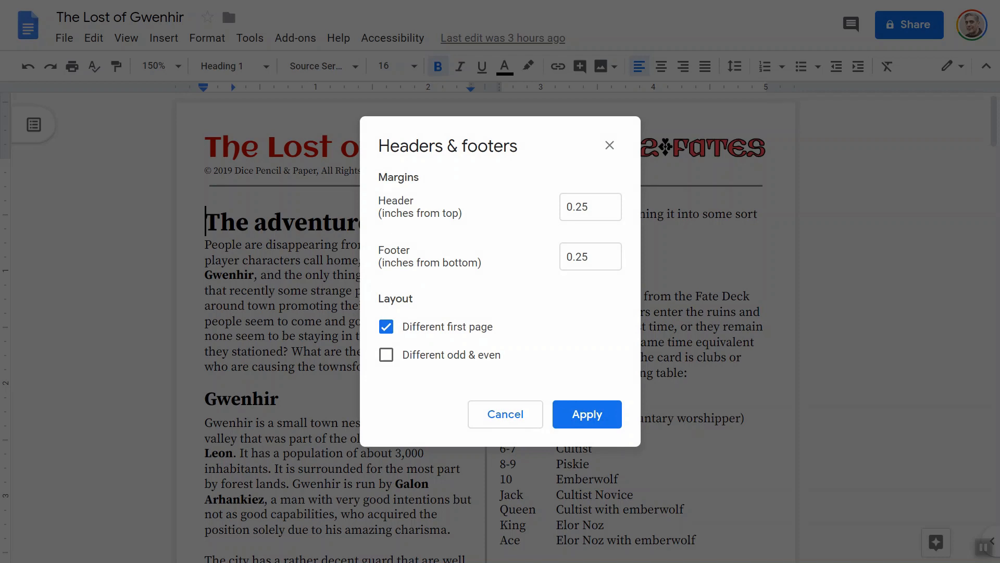
pyautogui.click(505, 414)
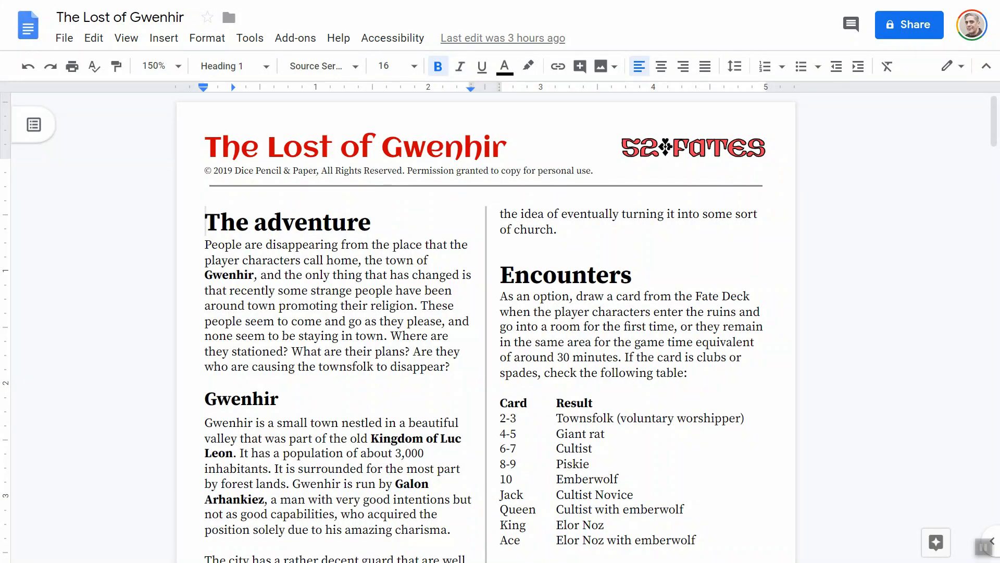
# Compare the header on the first page with the header on the second page
pyautogui.scroll(-10, 485, 327)
pyautogui.scroll(-10, 486, 327)
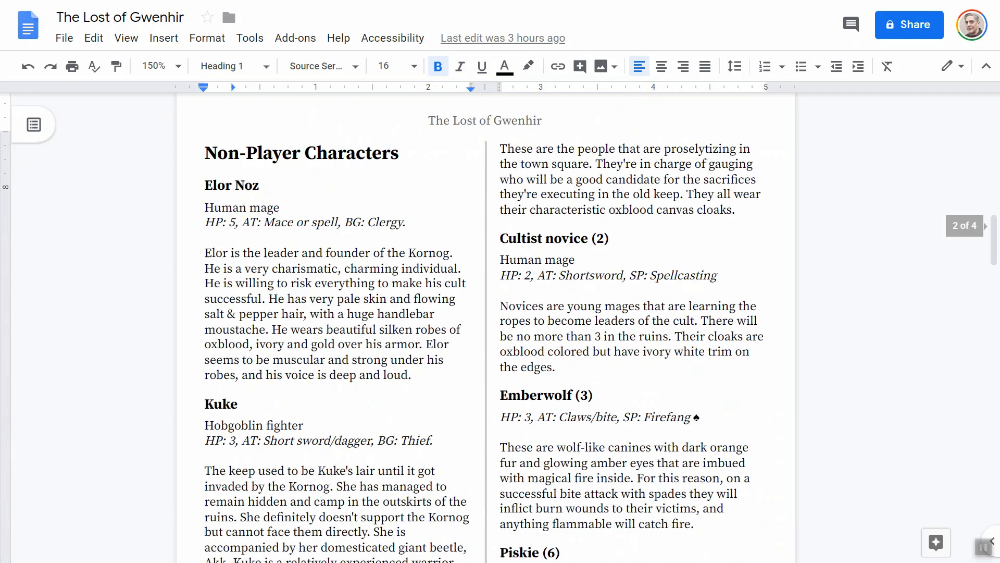
pyautogui.scroll(7, 486, 328)
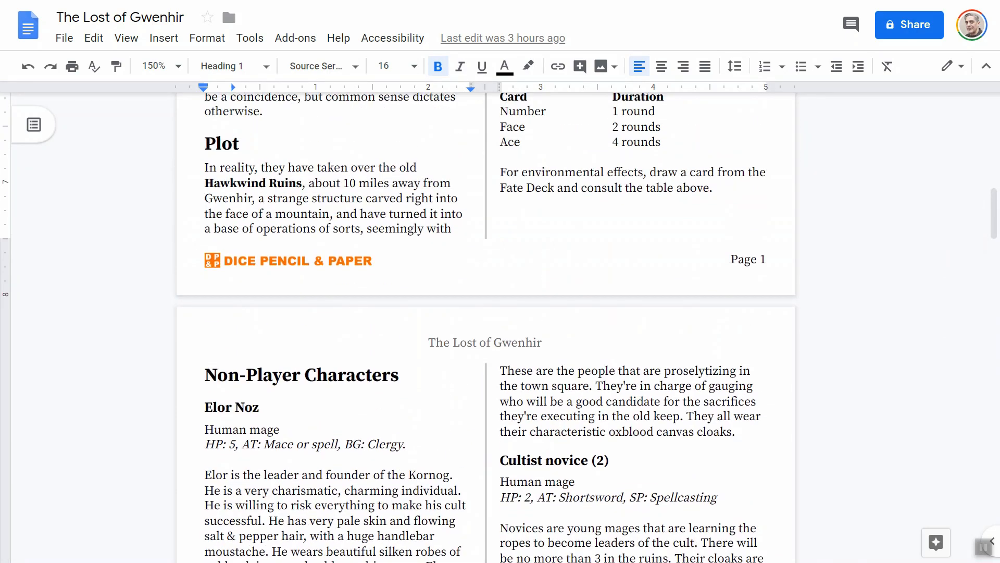
pyautogui.scroll(10, 486, 327)
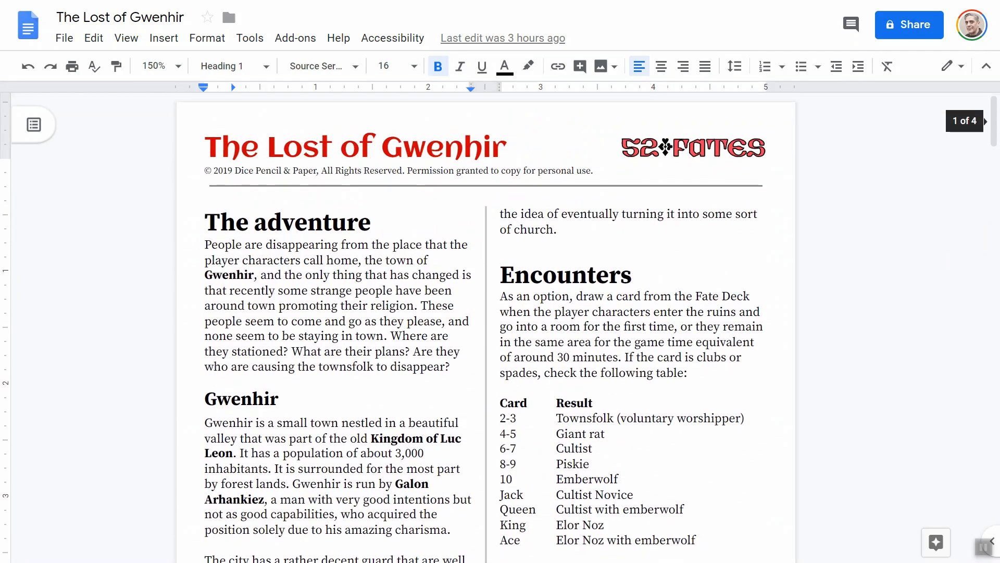
# Inspect the first page header, including its options, title text and 52 Fates logo image, and return to the body text
pyautogui.doubleClick(509, 148)
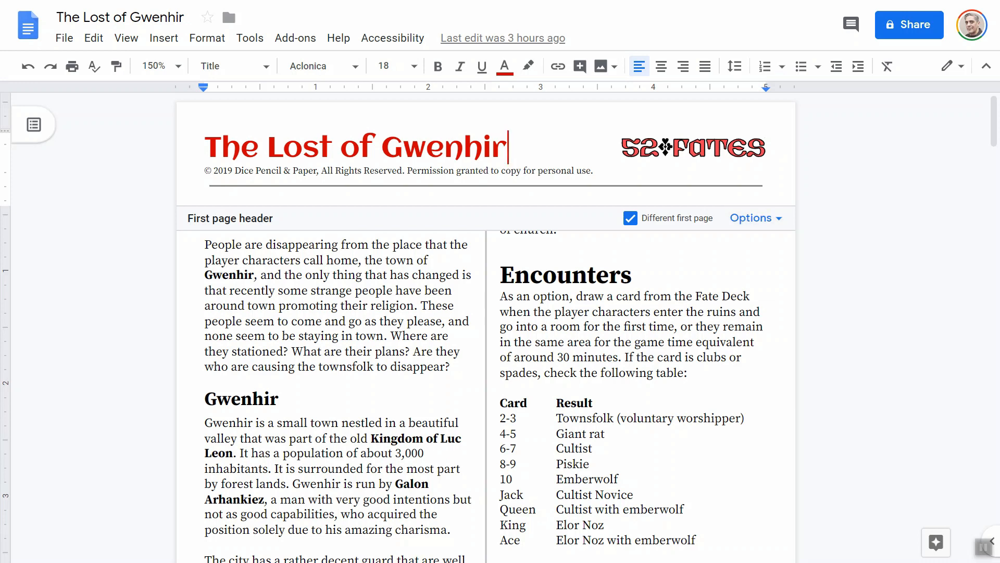
pyautogui.click(754, 218)
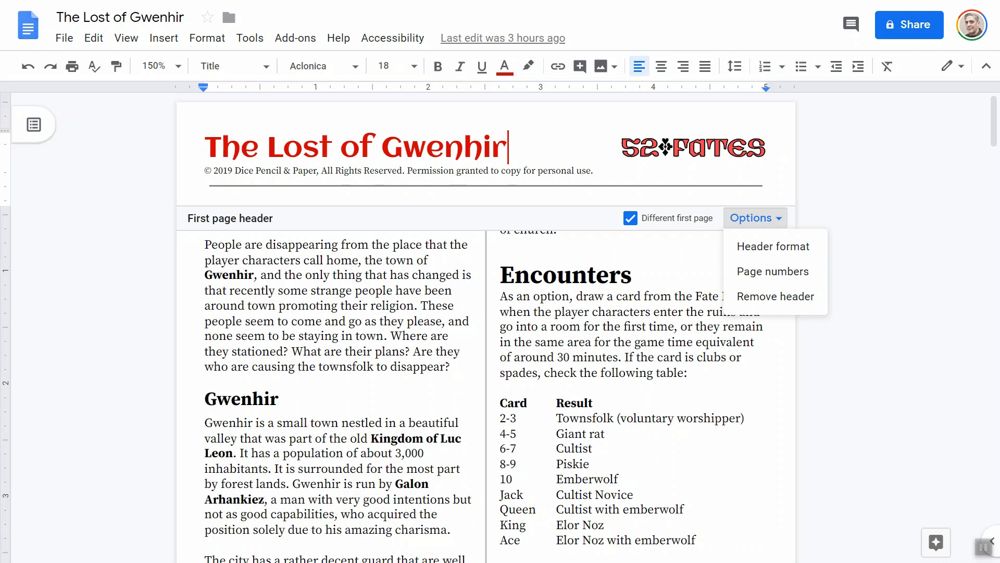
pyautogui.click(633, 275)
pyautogui.doubleClick(509, 147)
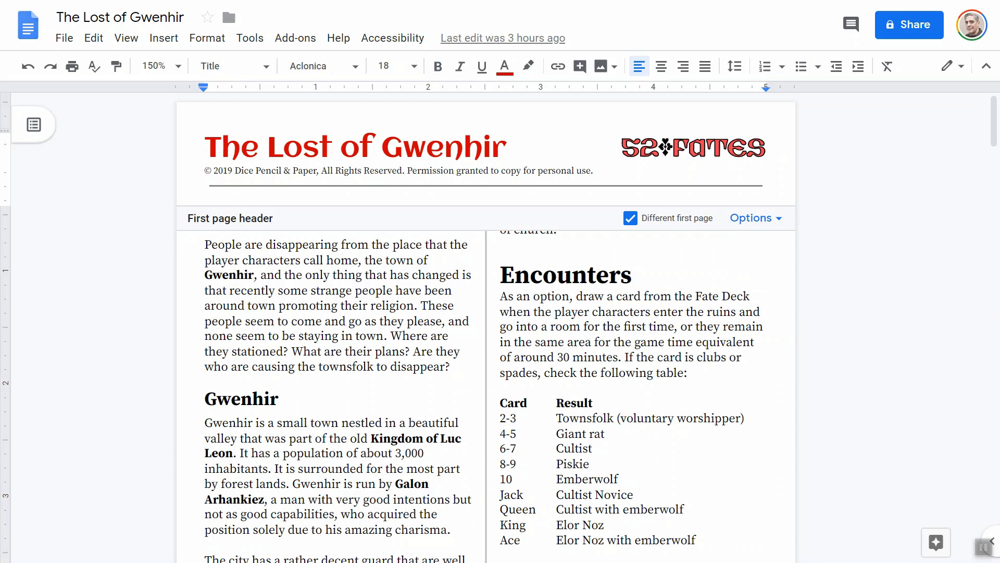
pyautogui.click(694, 148)
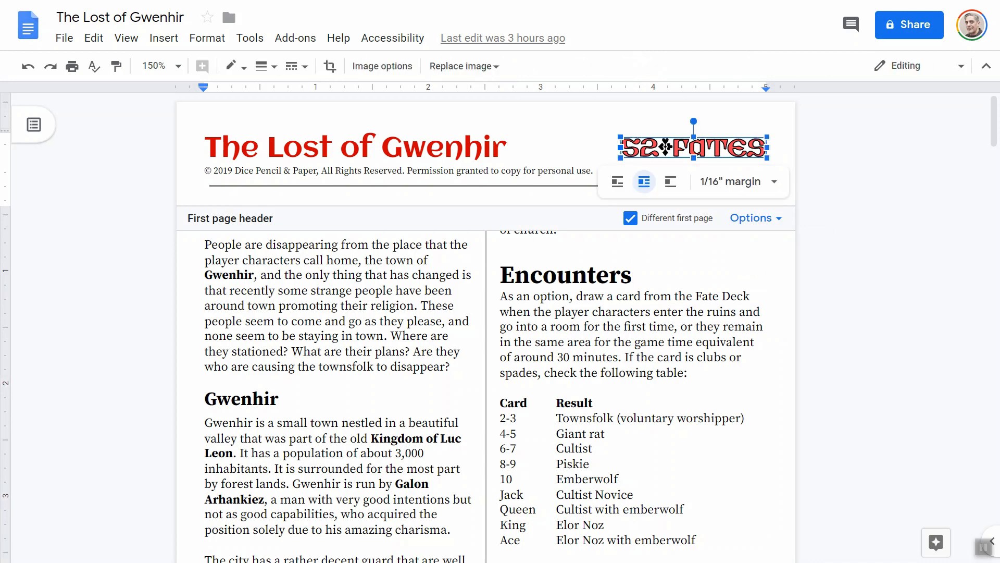
pyautogui.click(338, 321)
# Inspect the regular header on the second page and return to the body text
pyautogui.scroll(-18, 338, 320)
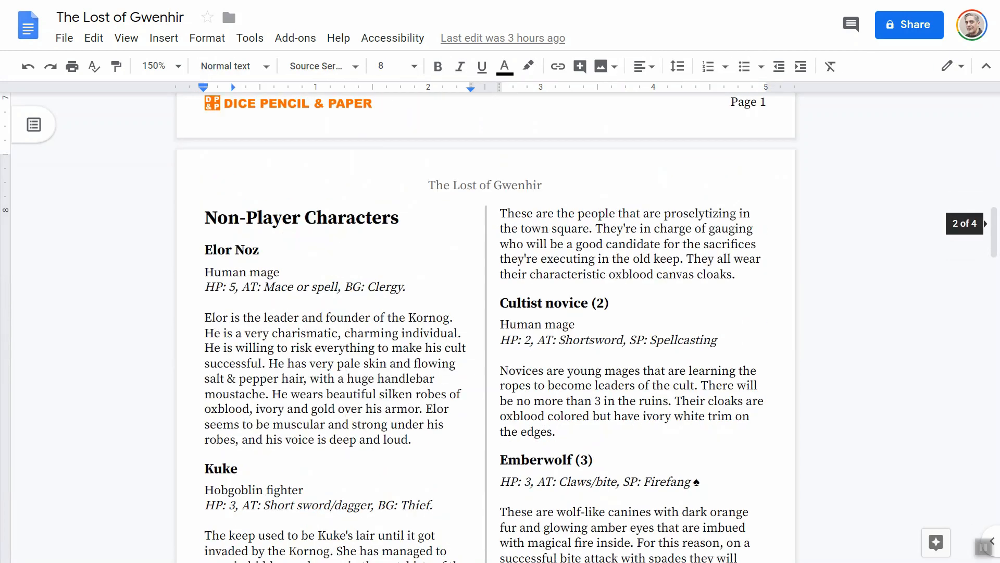
pyautogui.doubleClick(545, 134)
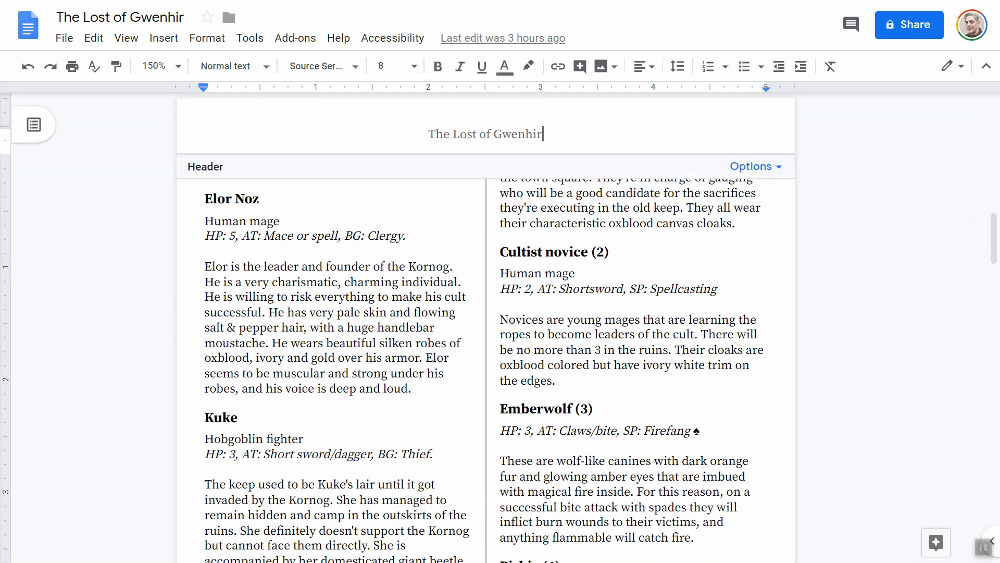
pyautogui.scroll(4, 485, 323)
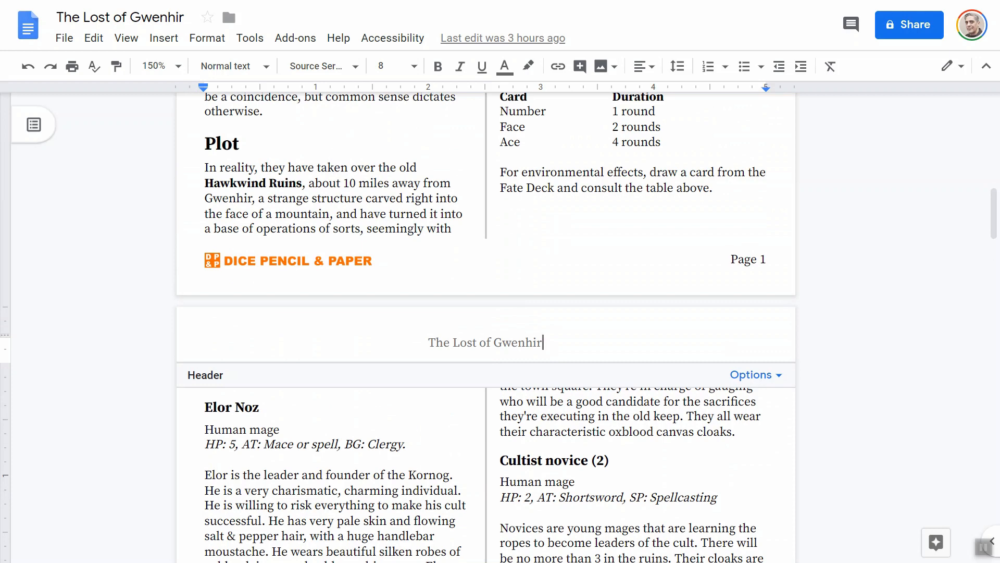
pyautogui.scroll(-7, 538, 226)
pyautogui.click(539, 226)
pyautogui.scroll(4, 538, 226)
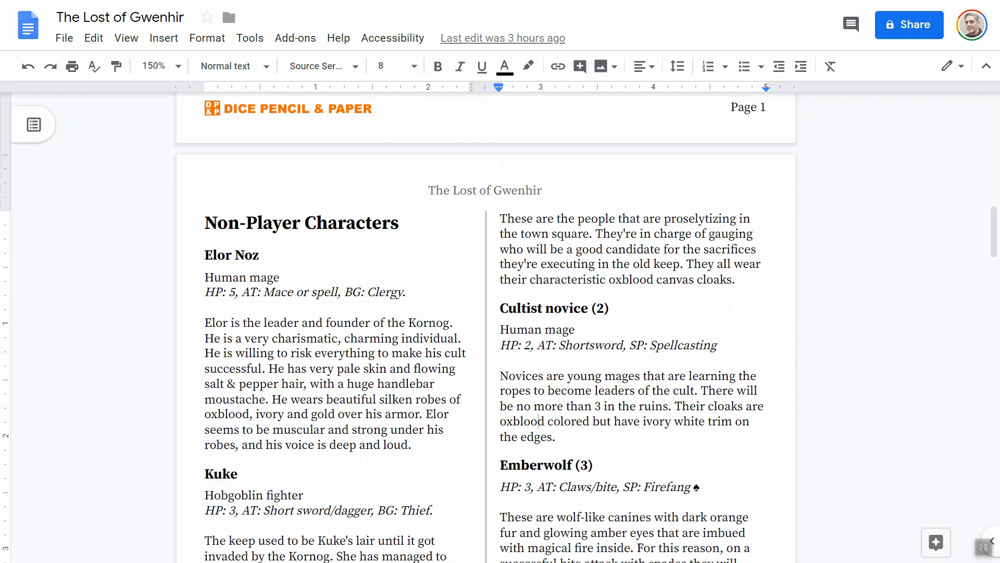
# Open the first page footer and compare it with the regular footer on page 2
pyautogui.scroll(5, 485, 327)
pyautogui.doubleClick(732, 397)
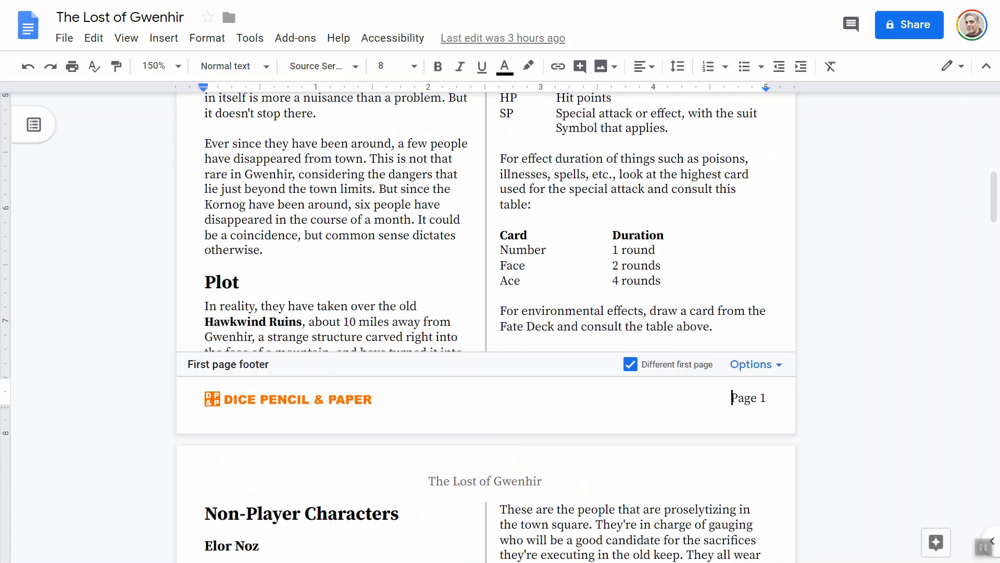
pyautogui.scroll(-6, 484, 323)
pyautogui.scroll(6, 484, 323)
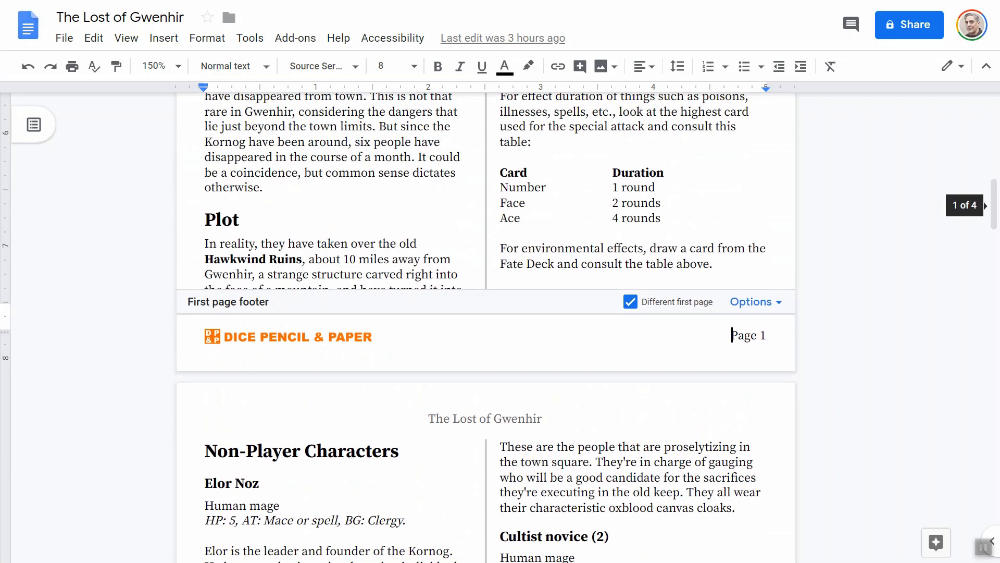
pyautogui.scroll(-5, 485, 323)
pyautogui.scroll(-10, 485, 323)
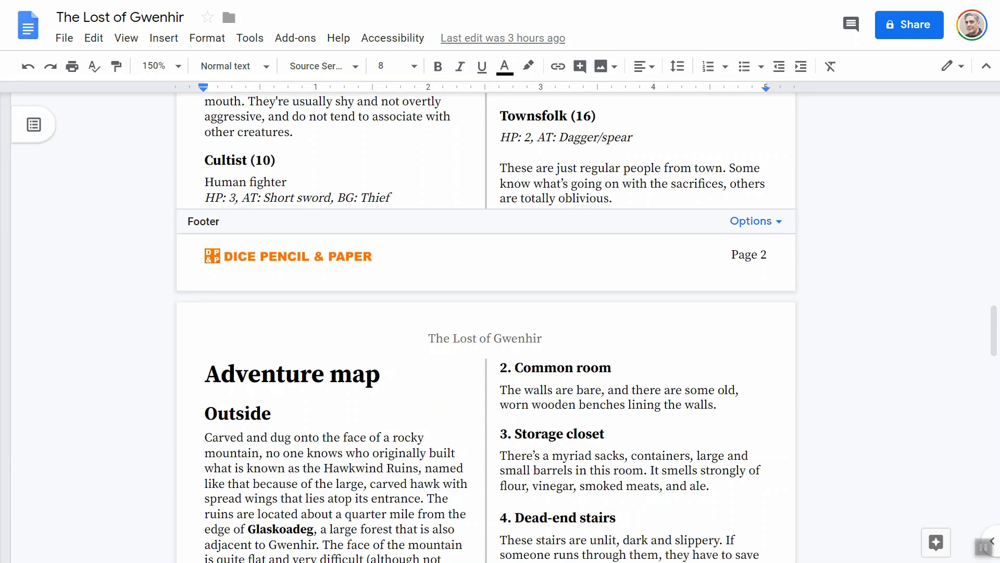
pyautogui.scroll(10, 485, 322)
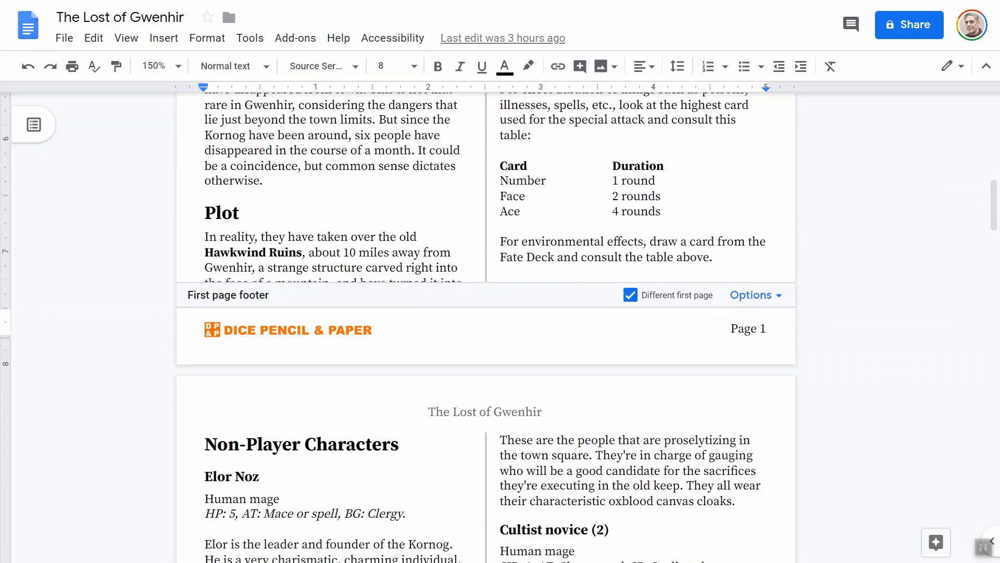
pyautogui.scroll(-10, 485, 323)
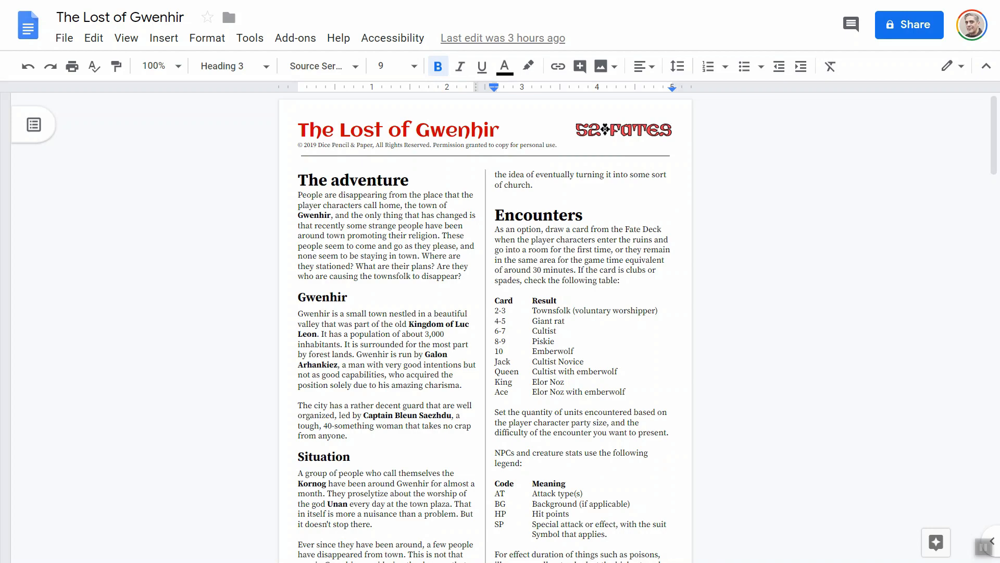
# Look through the document's pages to review the overall layout
pyautogui.scroll(-4, 485, 323)
pyautogui.scroll(4, 484, 323)
pyautogui.scroll(-15, 484, 323)
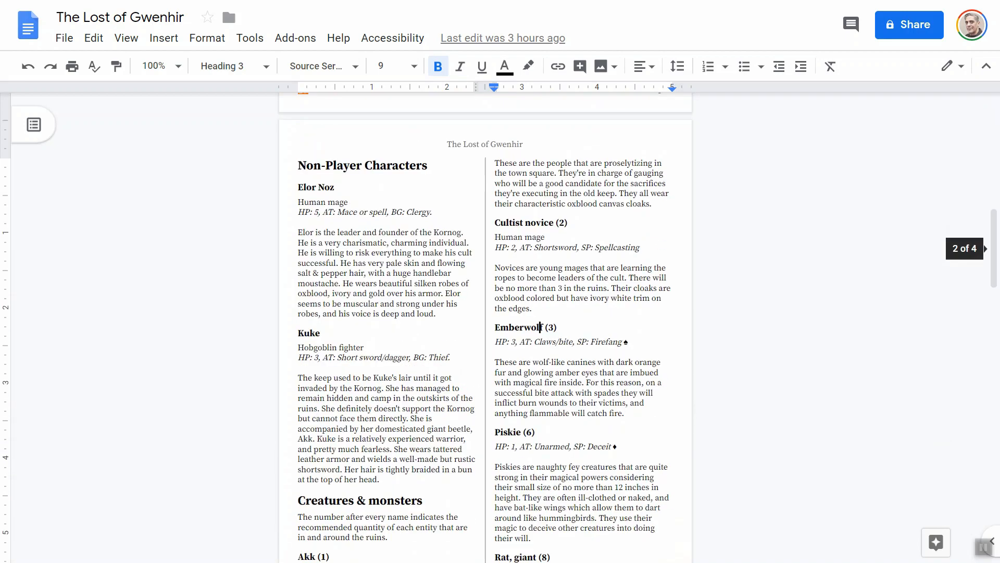
pyautogui.scroll(-15, 484, 323)
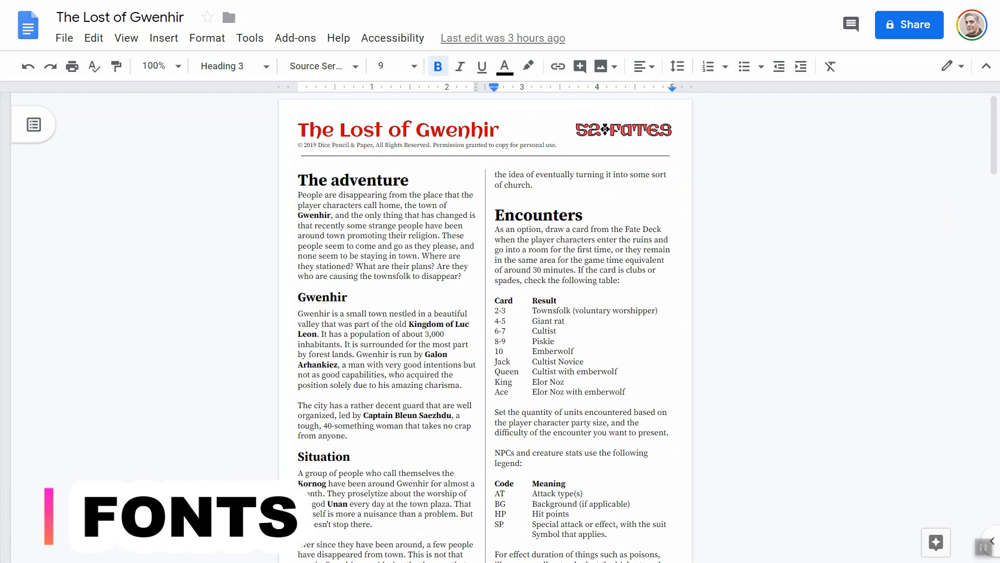
# Check the font used for the body text under "The adventure" and view the list of available fonts
pyautogui.click(298, 195)
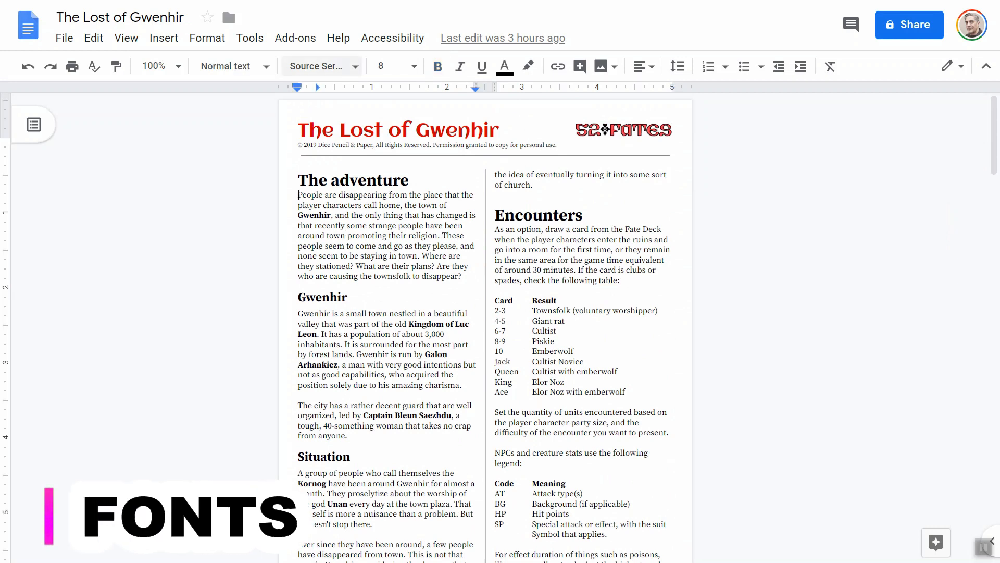
pyautogui.click(317, 66)
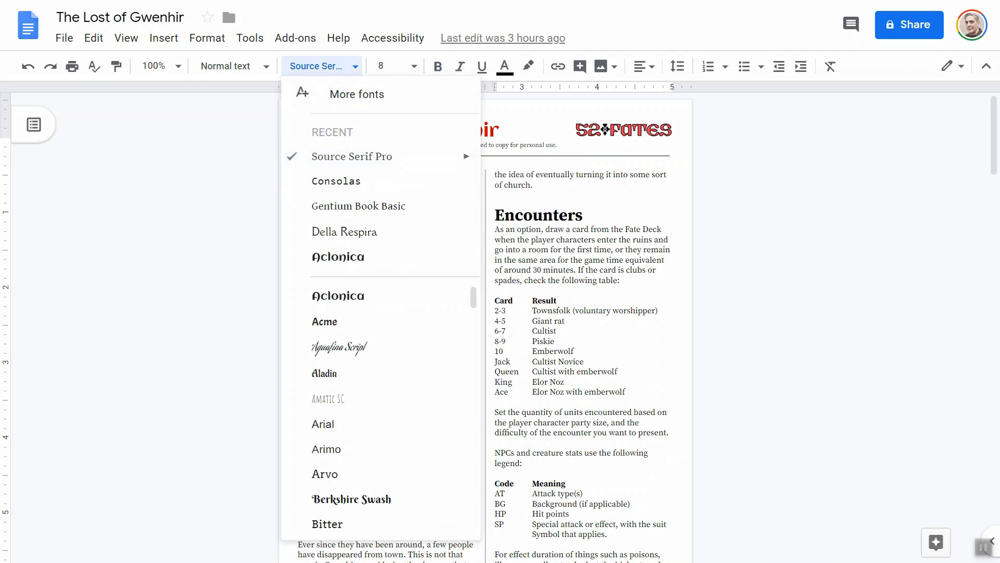
pyautogui.click(554, 248)
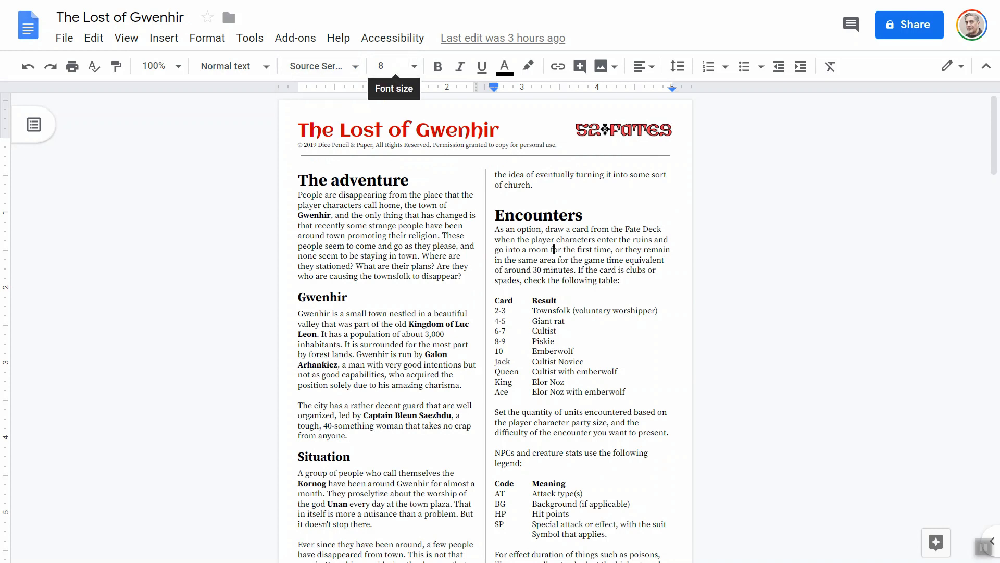
# Check the custom line and paragraph spacing of the body text under "The adventure" without changing it
pyautogui.click(360, 246)
pyautogui.click(677, 66)
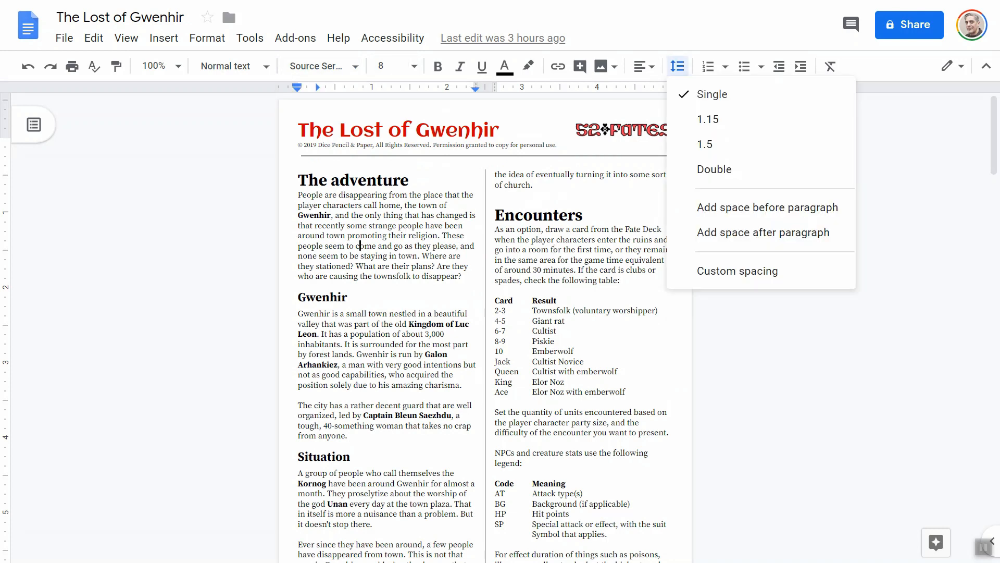
pyautogui.click(737, 271)
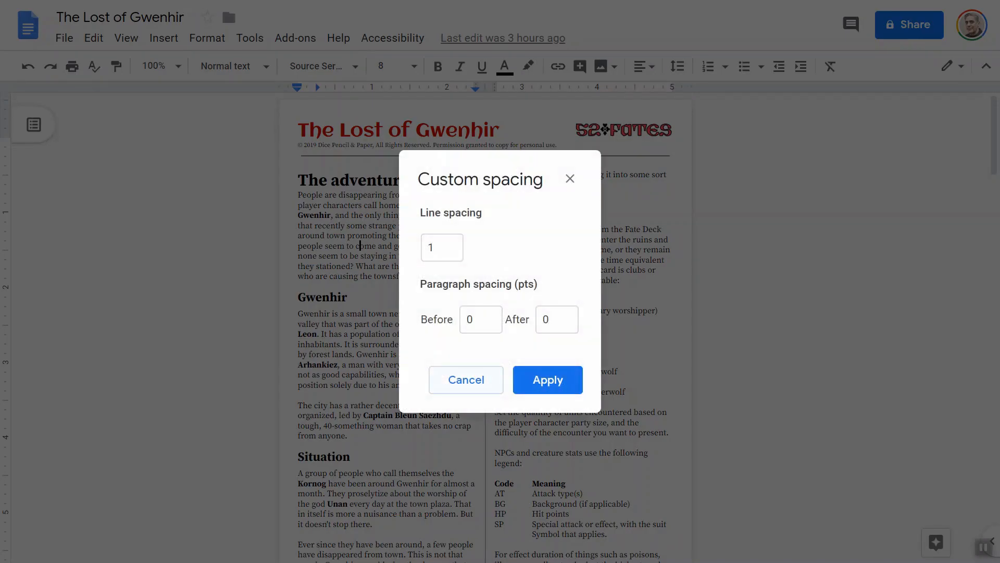
pyautogui.click(465, 379)
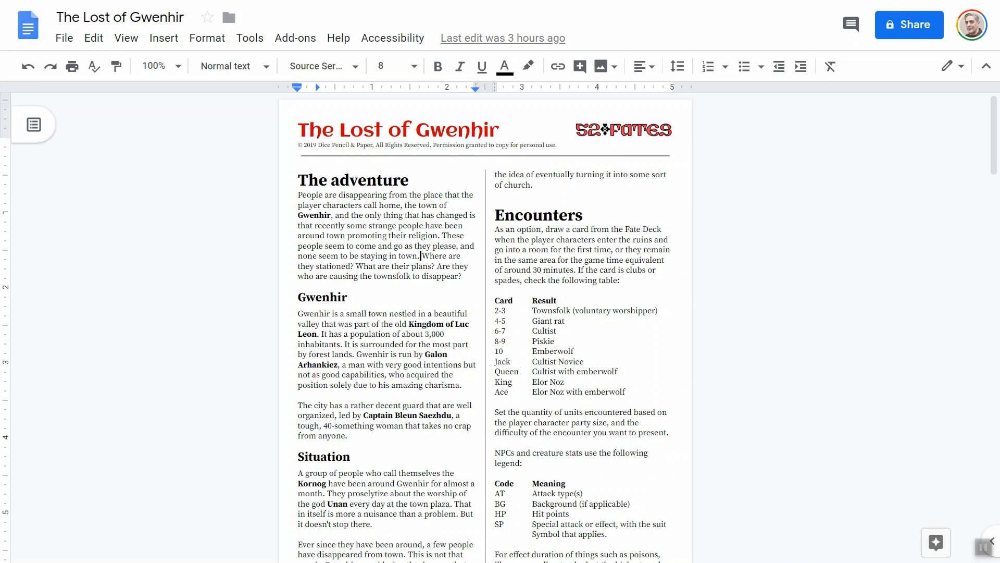
# Compare the heading styles and font sizes of "The adventure", "Gwenhir", "Encounters" and the "Elor Noz" character entry
pyautogui.click(367, 180)
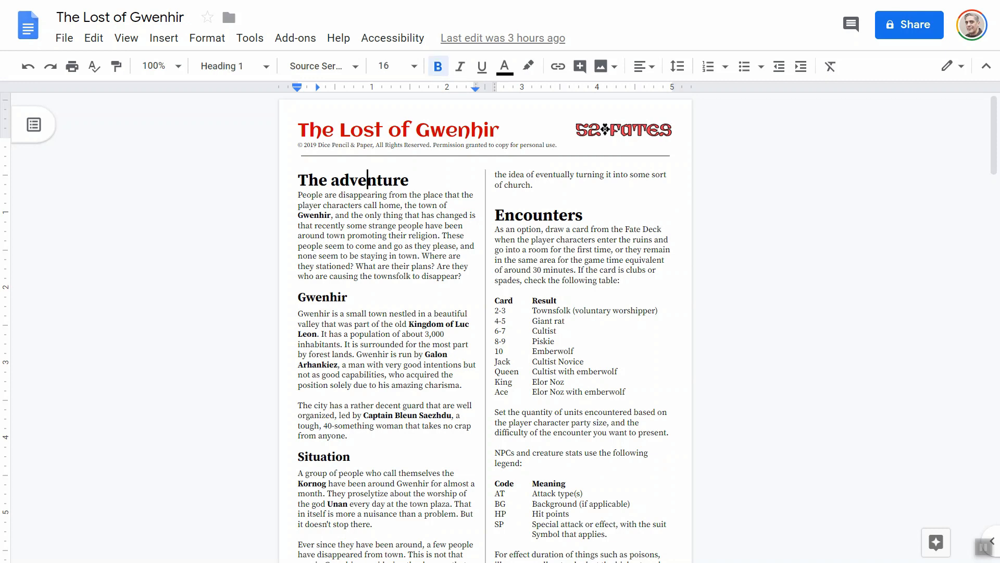
pyautogui.click(322, 297)
pyautogui.click(525, 215)
pyautogui.click(341, 180)
pyautogui.click(323, 297)
pyautogui.scroll(-10, 484, 328)
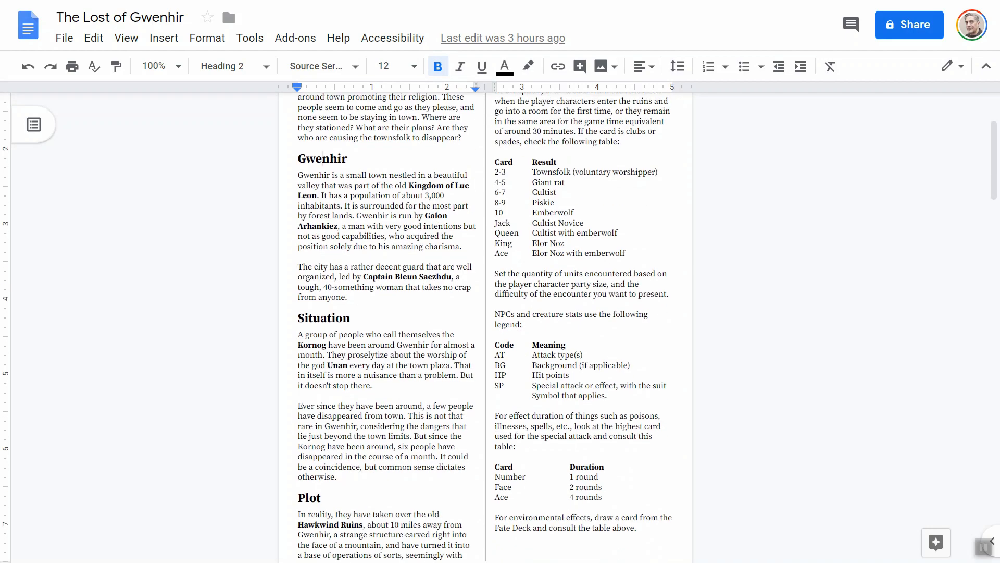
pyautogui.scroll(-1, 484, 329)
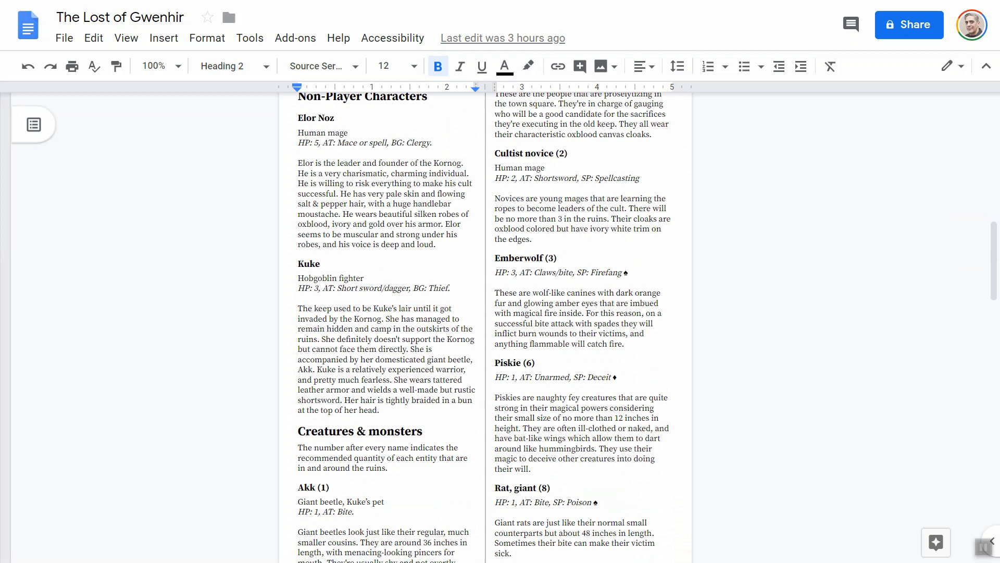
pyautogui.click(303, 118)
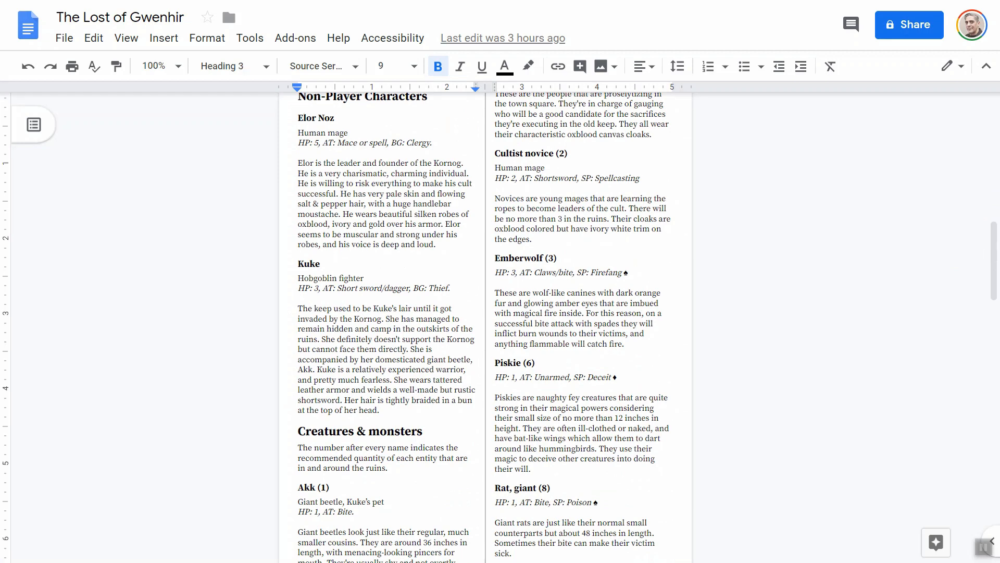
# Look through the first three pages to see how the heading levels structure the adventure
pyautogui.scroll(5, 485, 329)
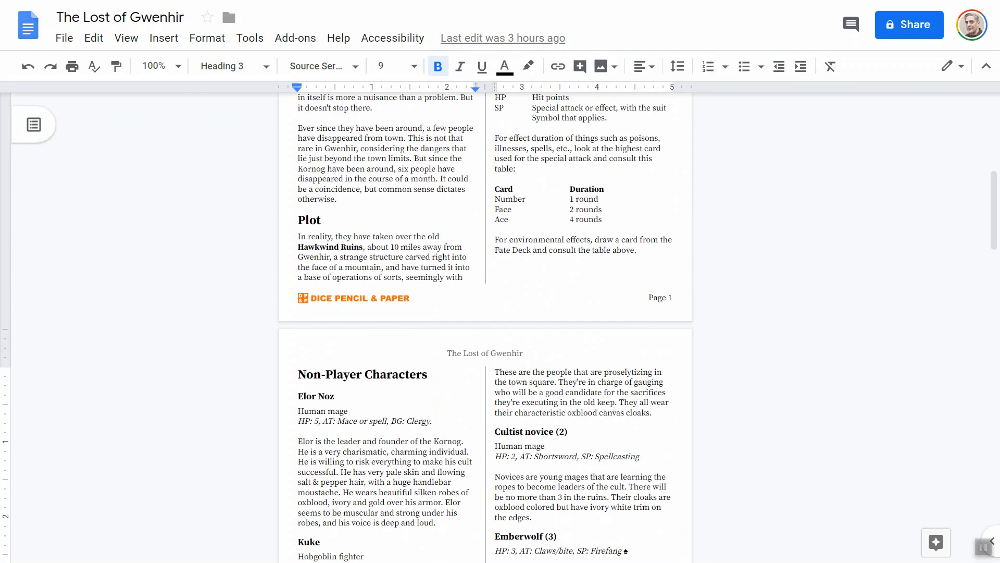
pyautogui.scroll(-7, 484, 329)
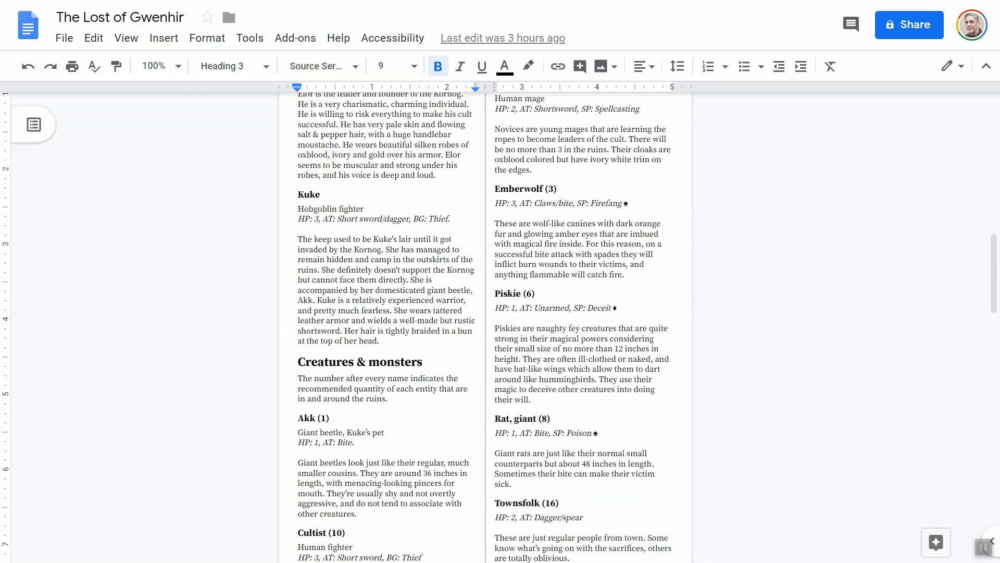
pyautogui.scroll(-8, 484, 328)
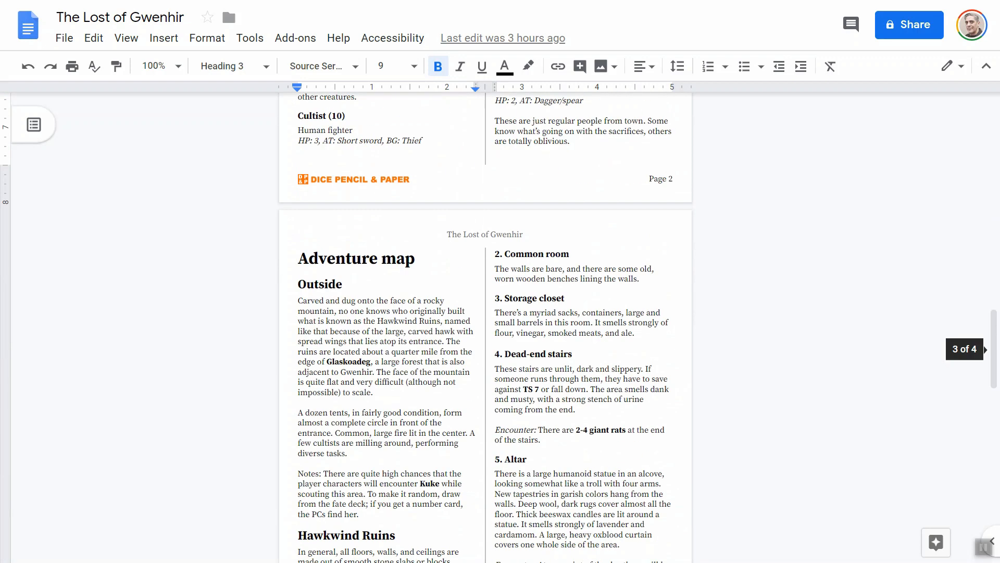
pyautogui.scroll(-7, 485, 328)
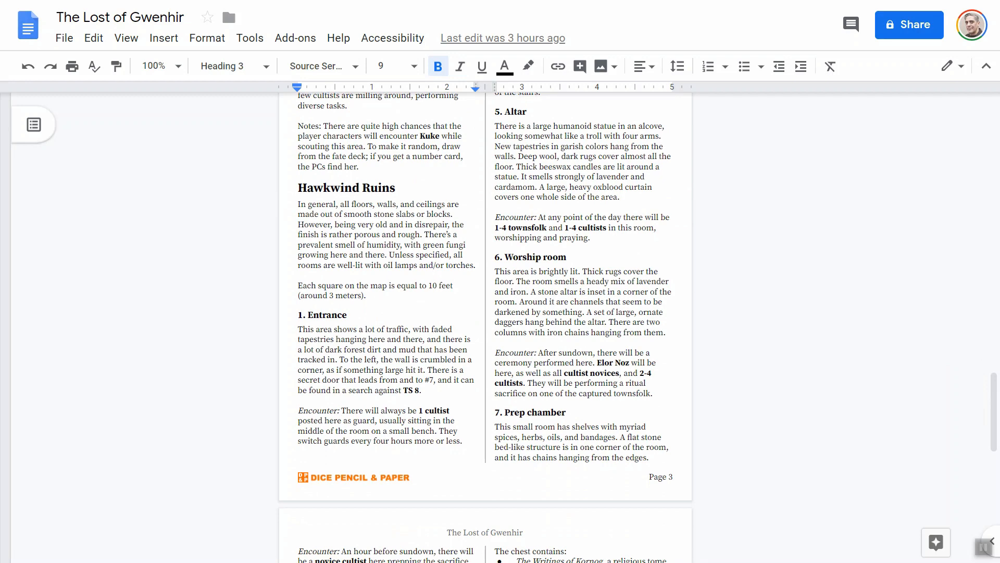
# Return to the start of the document and set the view zoom to Fit
pyautogui.hotkey('ctrl', 'Home')
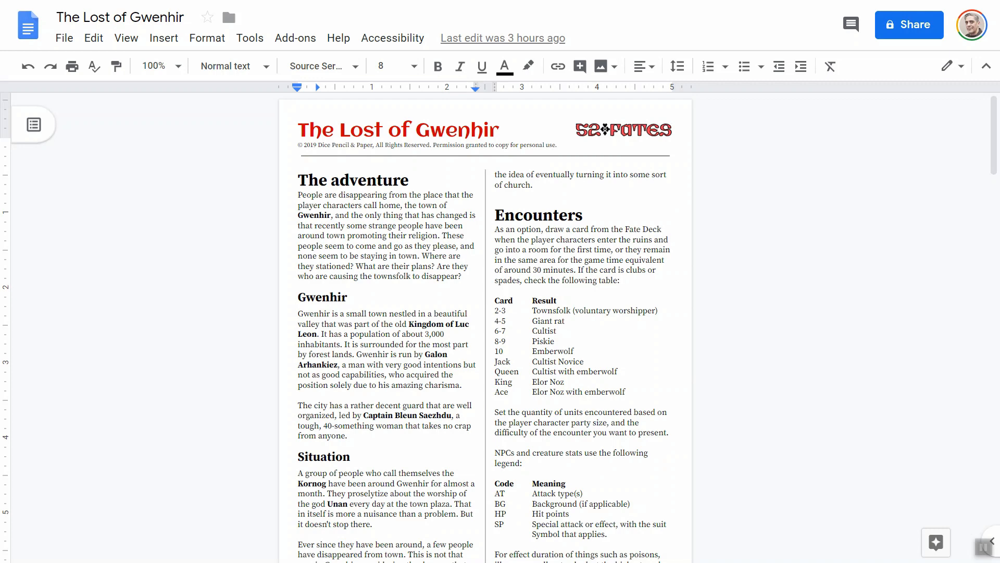
pyautogui.click(156, 65)
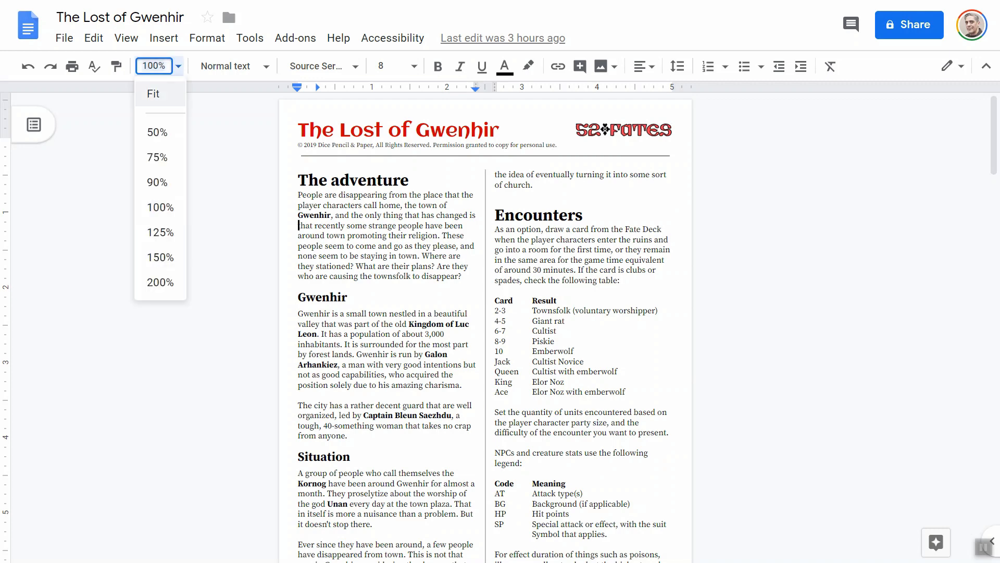
pyautogui.click(151, 94)
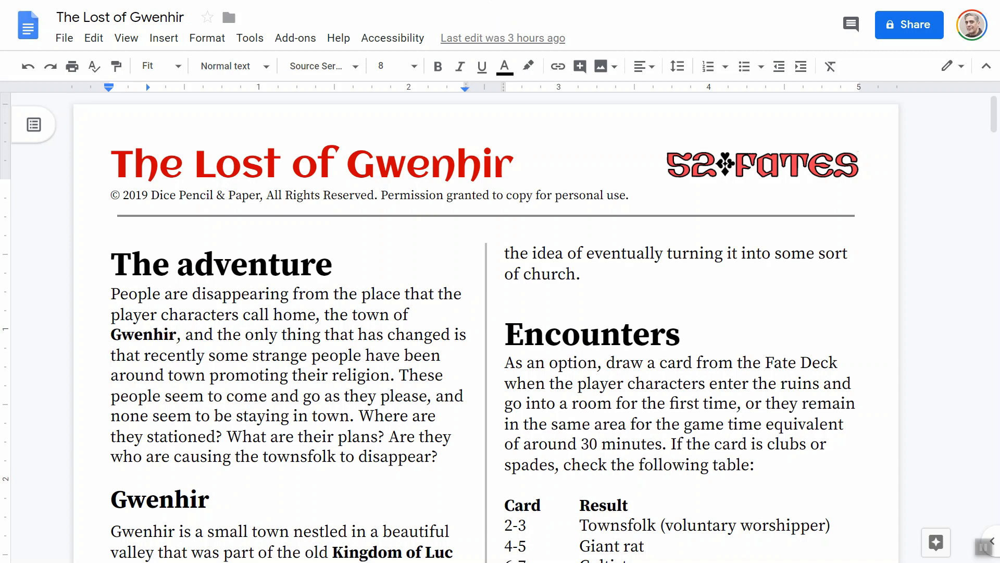
# Examine the enlarged two-column layout from the first page through the dungeon map on page 4
pyautogui.scroll(-18, 450, 328)
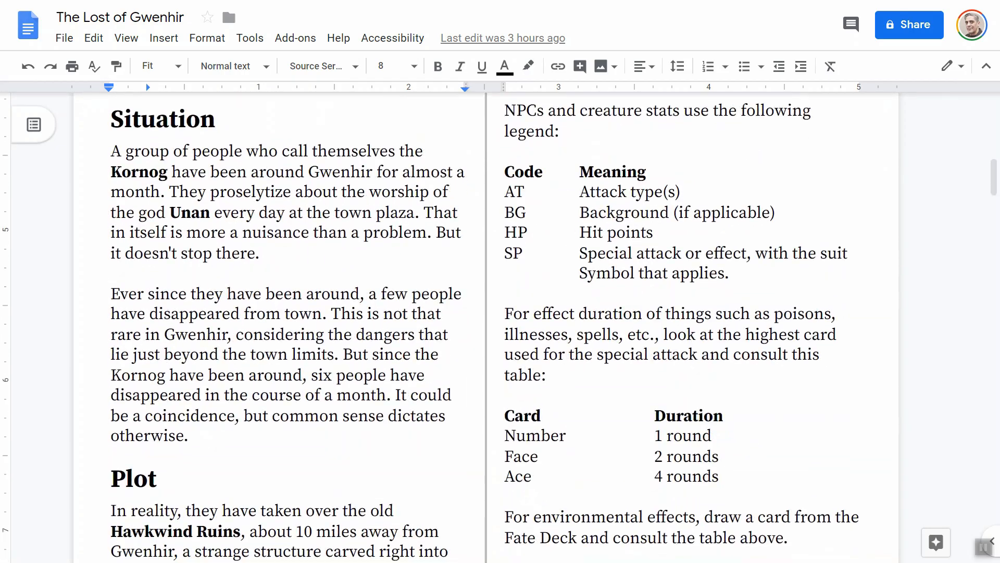
pyautogui.scroll(-18, 485, 328)
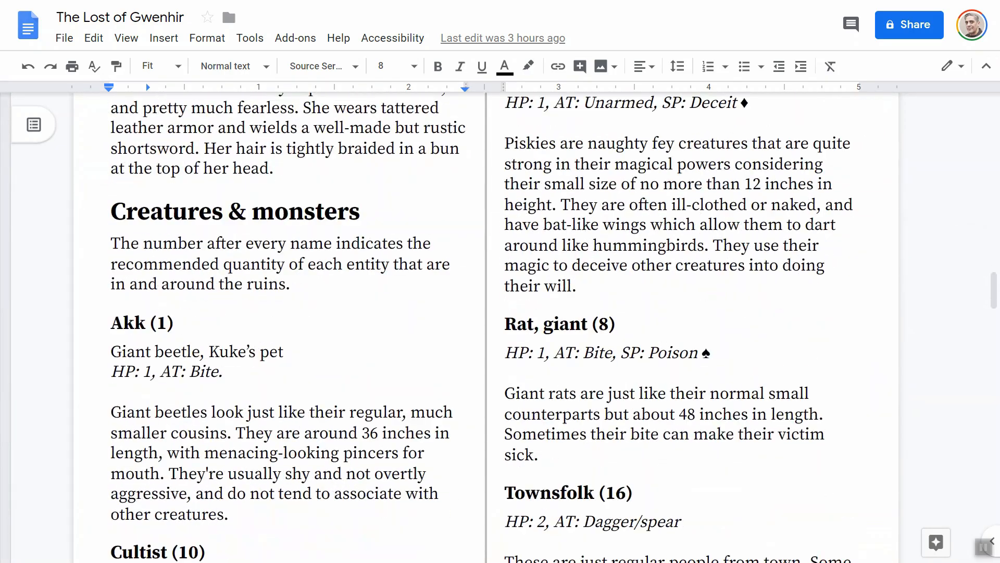
pyautogui.scroll(-15, 484, 329)
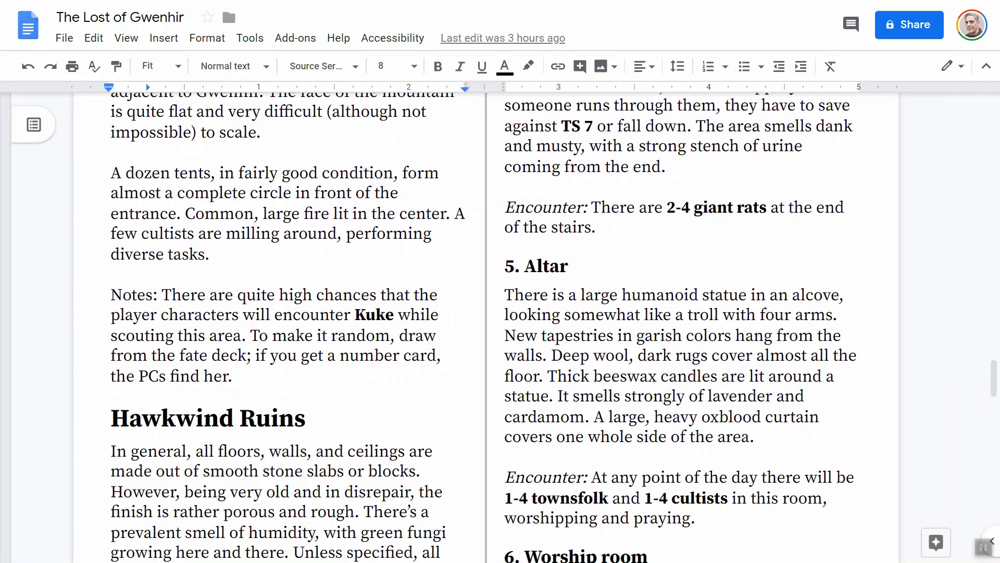
pyautogui.scroll(-20, 485, 328)
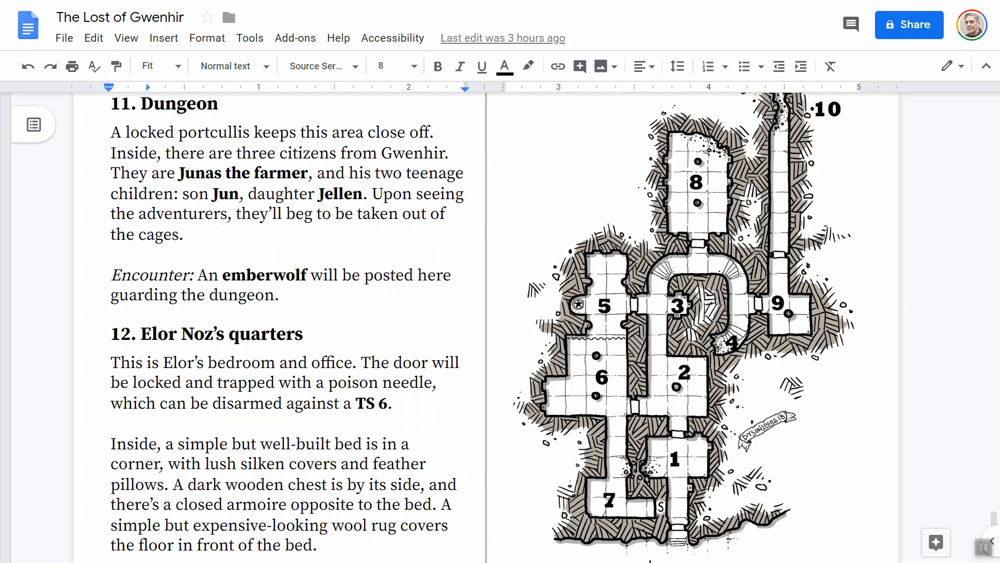
pyautogui.scroll(-3, 484, 323)
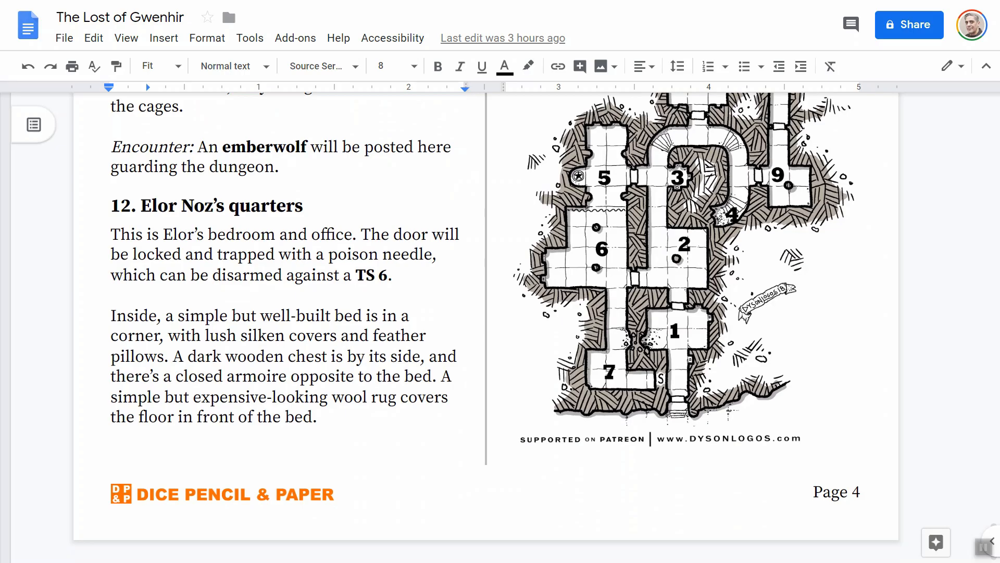
# Check the style and line spacing options of the "2. Common room" heading on page 3, then return to its body text
pyautogui.scroll(20, 484, 323)
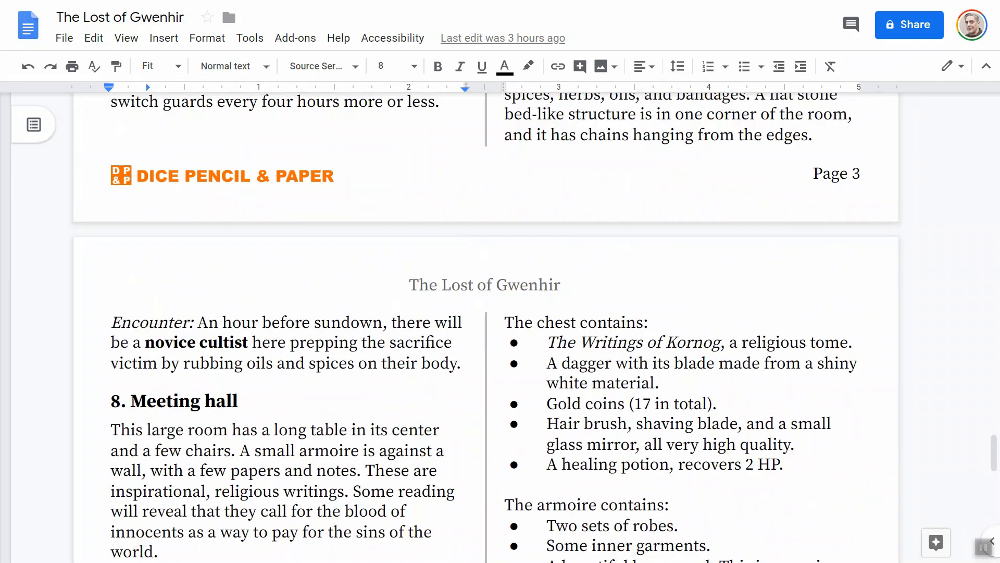
pyautogui.scroll(16, 485, 323)
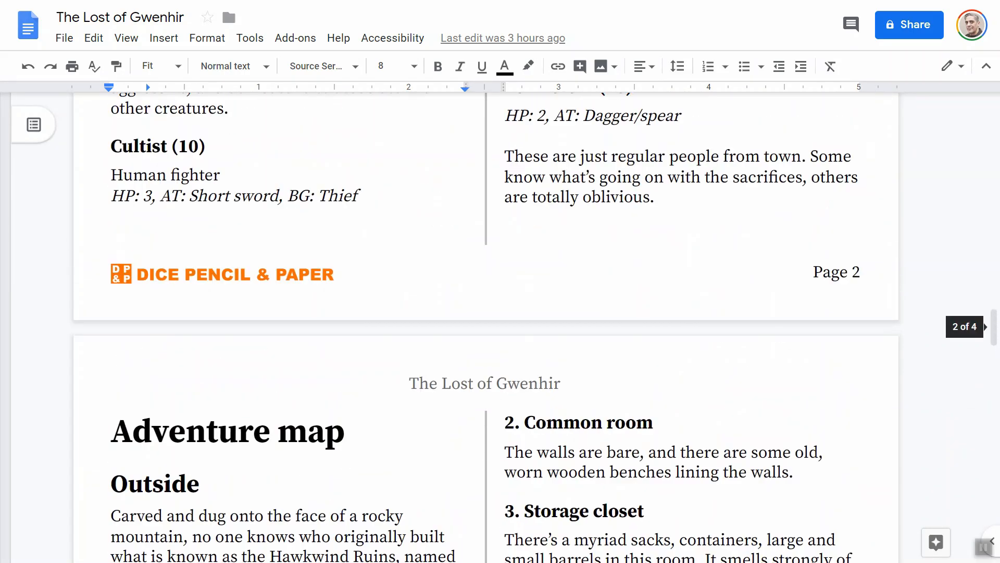
pyautogui.scroll(-8, 484, 323)
pyautogui.scroll(6, 485, 323)
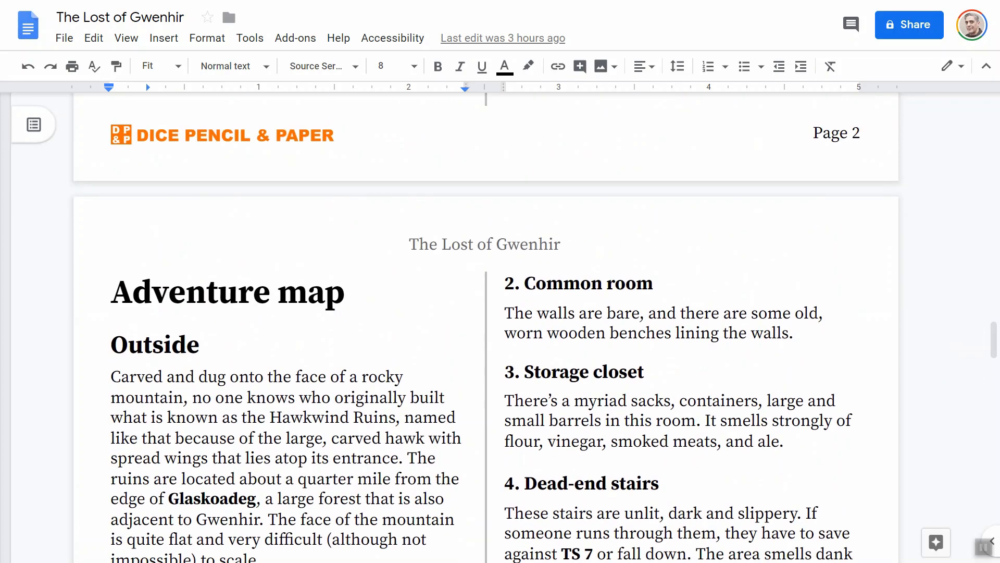
pyautogui.click(564, 282)
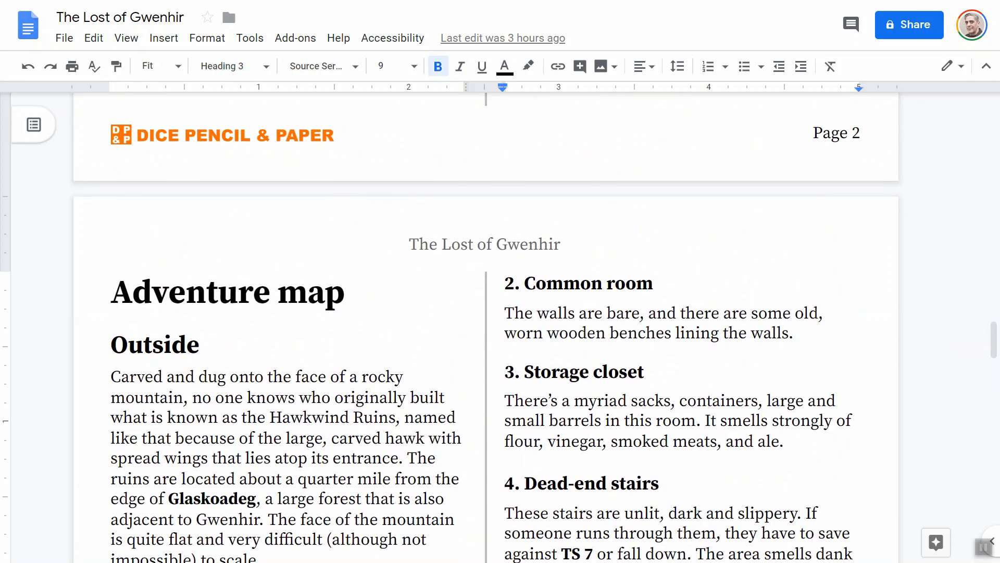
pyautogui.click(678, 67)
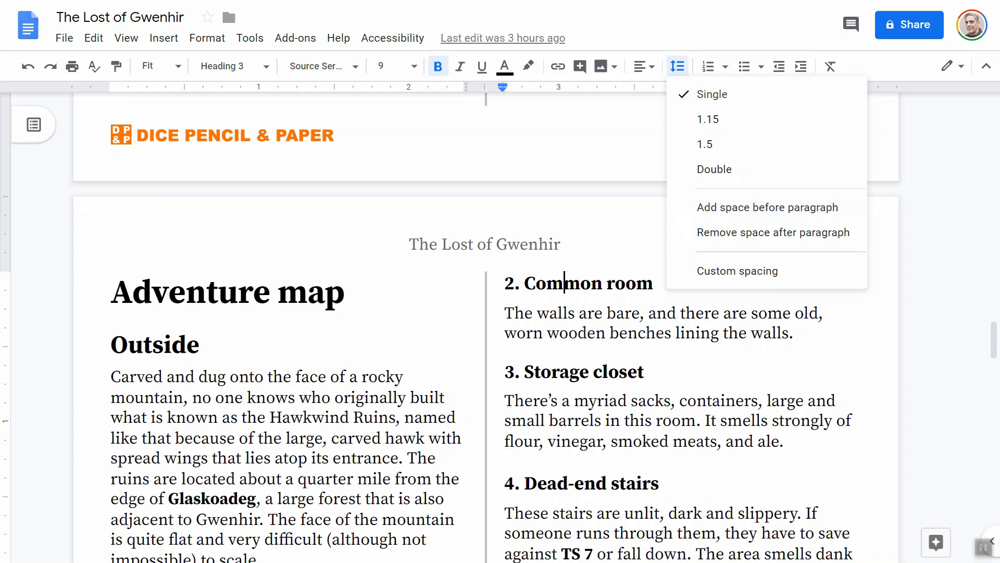
pyautogui.click(579, 332)
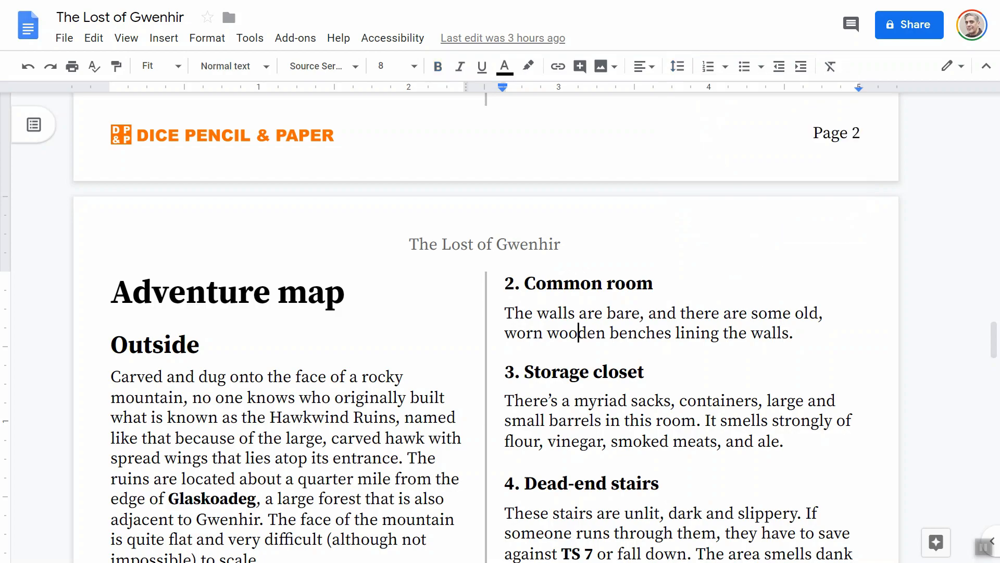
# Review the room entries on page 3 and check the heading style of "Adventure map"
pyautogui.scroll(-2, 578, 333)
pyautogui.scroll(-15, 578, 332)
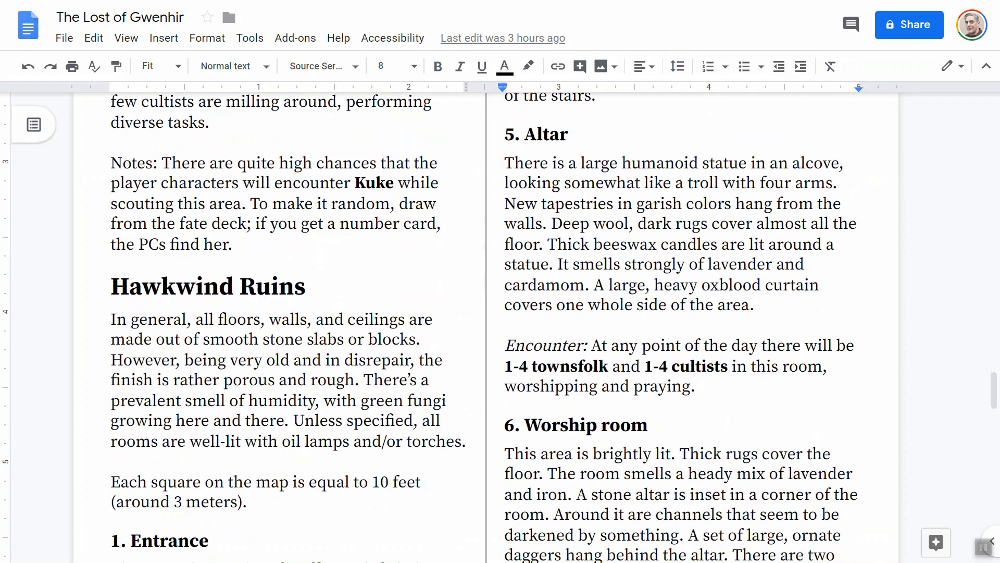
pyautogui.scroll(14, 578, 332)
pyautogui.scroll(8, 578, 332)
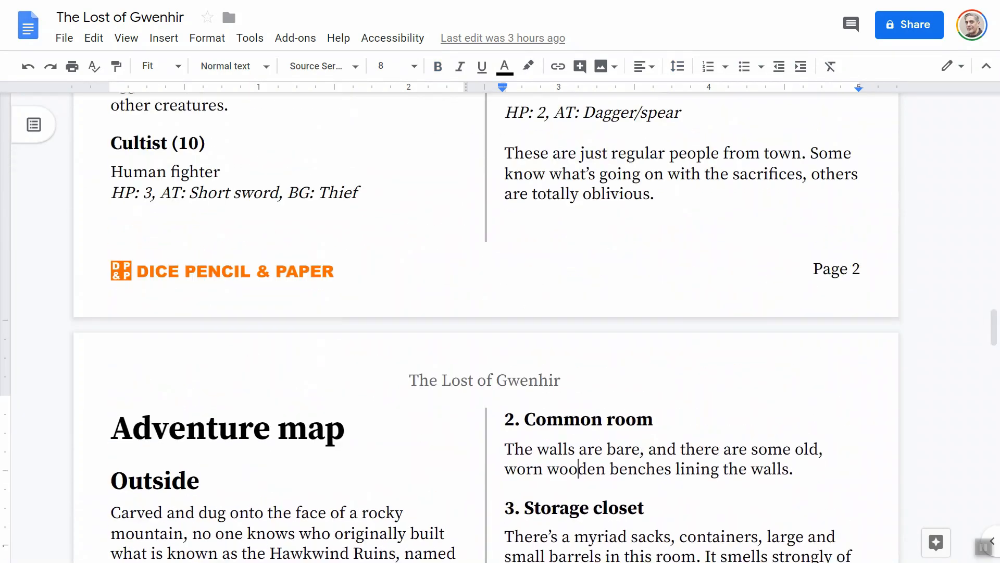
pyautogui.scroll(-3, 578, 333)
pyautogui.click(254, 361)
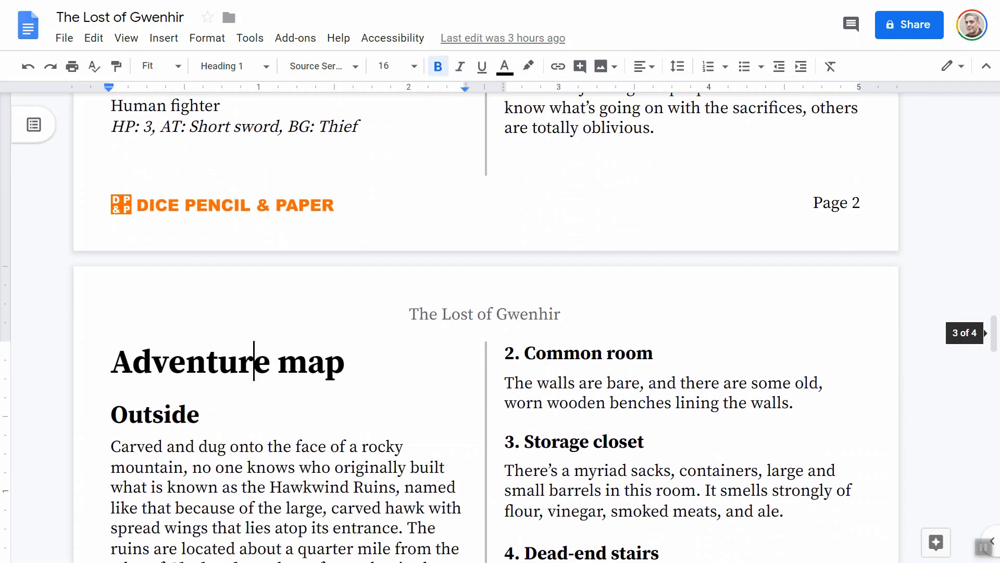
# Review the headings on the preceding pages and check the heading style of "The adventure" on page 1
pyautogui.scroll(8, 484, 327)
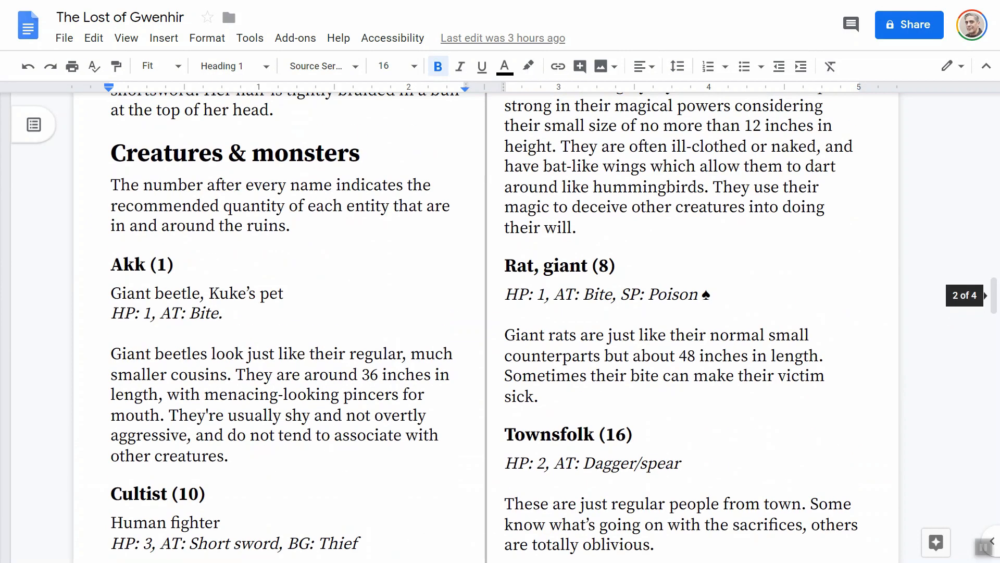
pyautogui.scroll(5, 484, 327)
pyautogui.scroll(5, 484, 323)
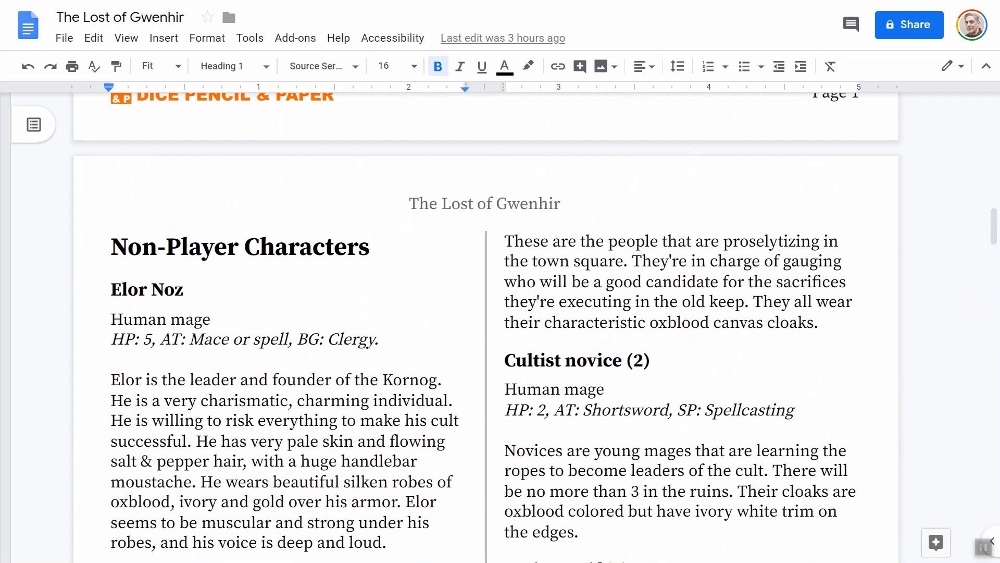
pyautogui.scroll(20, 484, 323)
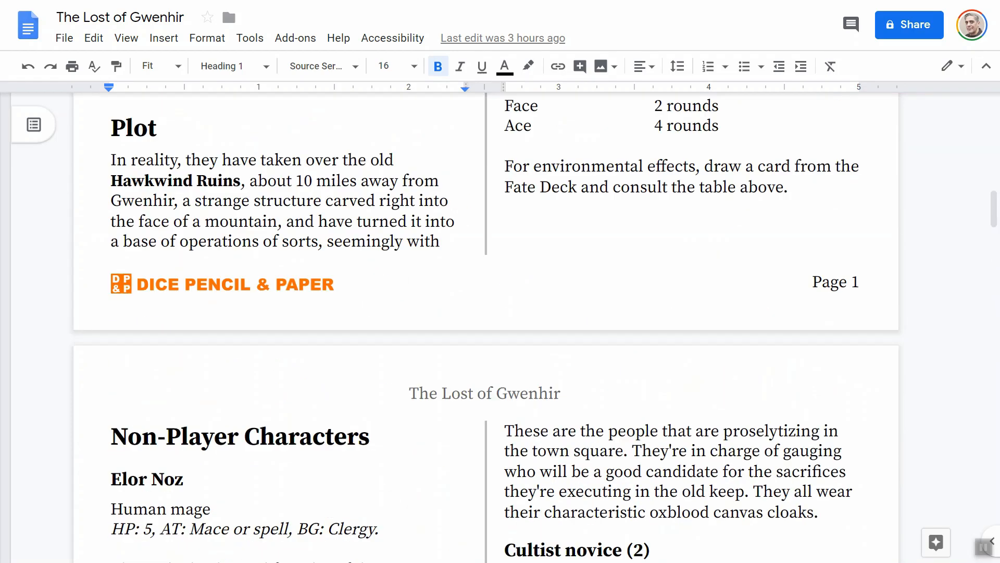
pyautogui.scroll(3, 485, 323)
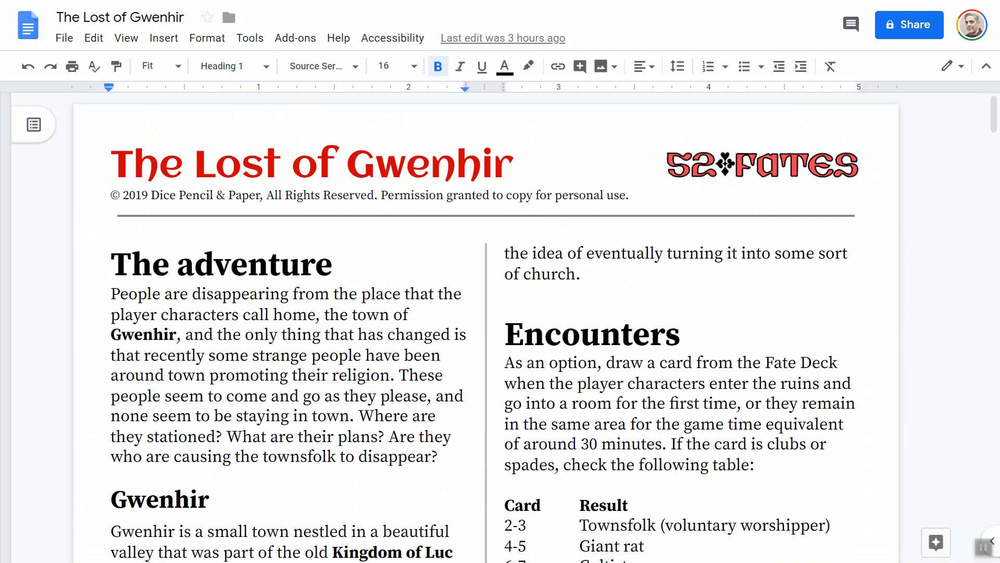
pyautogui.click(280, 263)
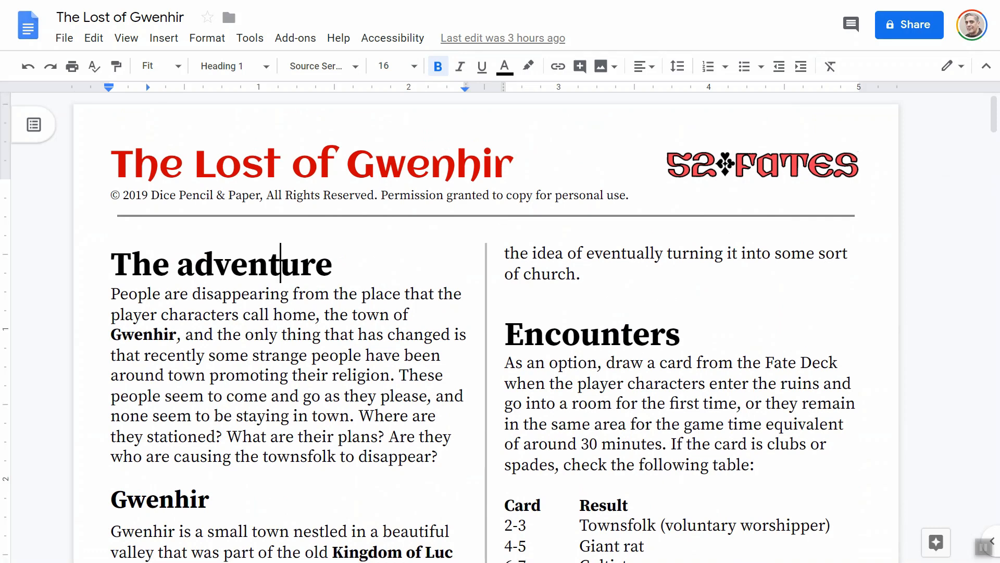
# Examine the finished two-column layout from the first page to the end of page 4, including the dungeon map and footer
pyautogui.scroll(-18, 485, 323)
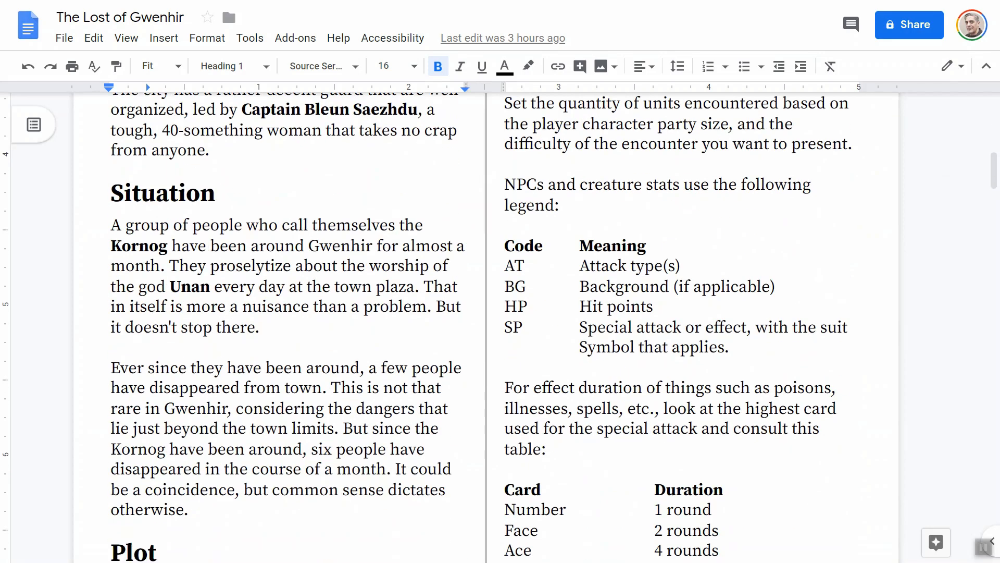
pyautogui.scroll(-20, 485, 323)
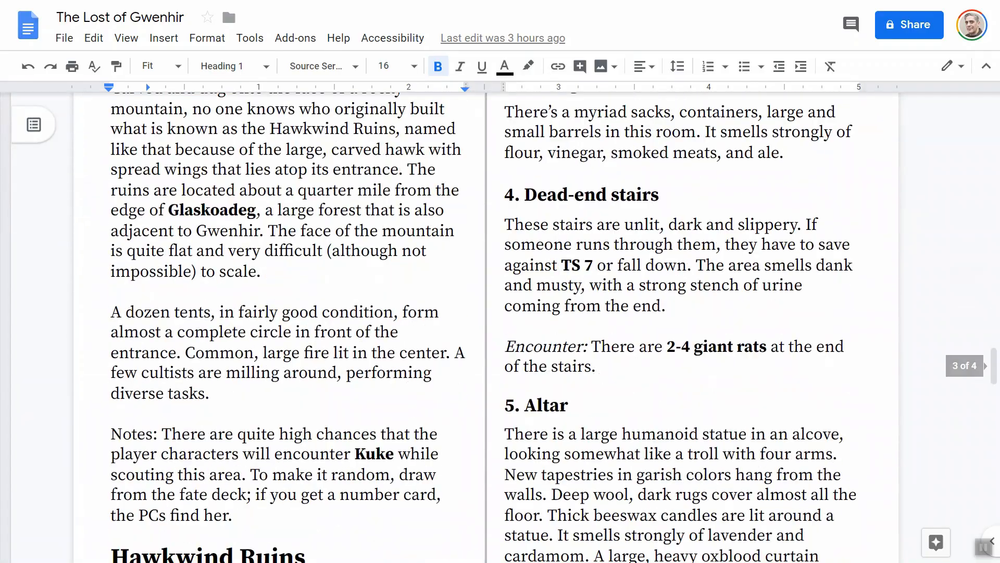
pyautogui.scroll(-20, 484, 323)
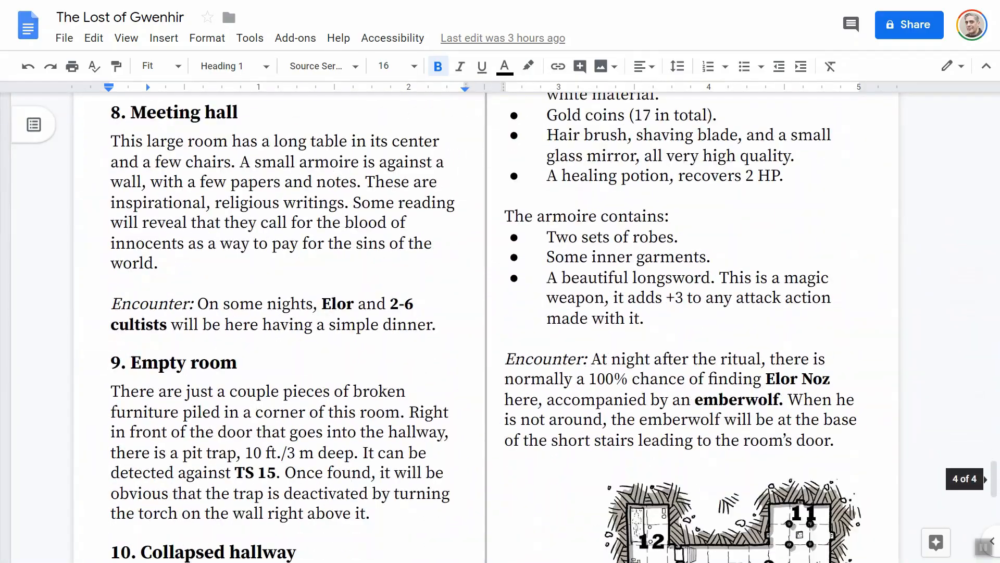
pyautogui.scroll(-15, 485, 323)
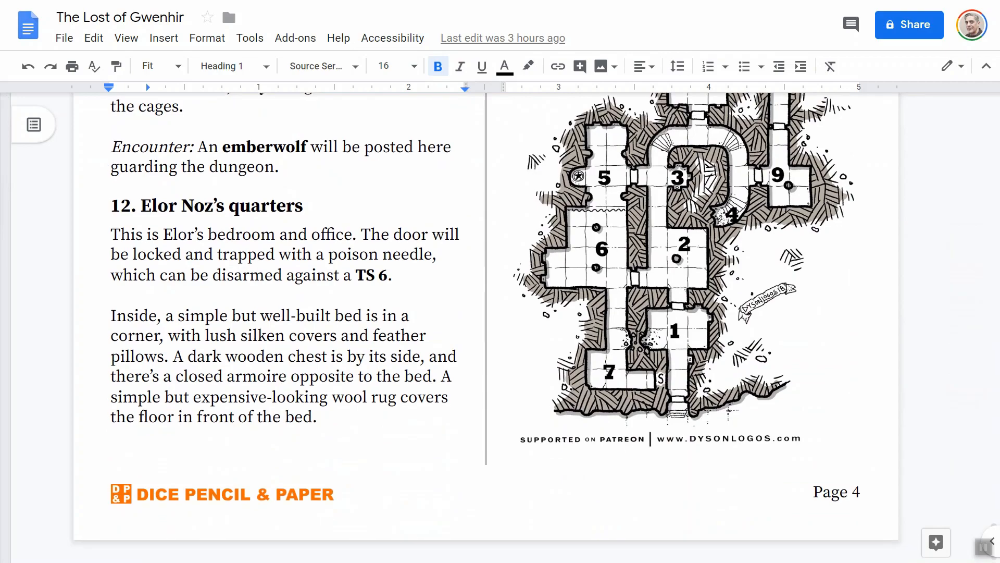
pyautogui.scroll(10, 485, 323)
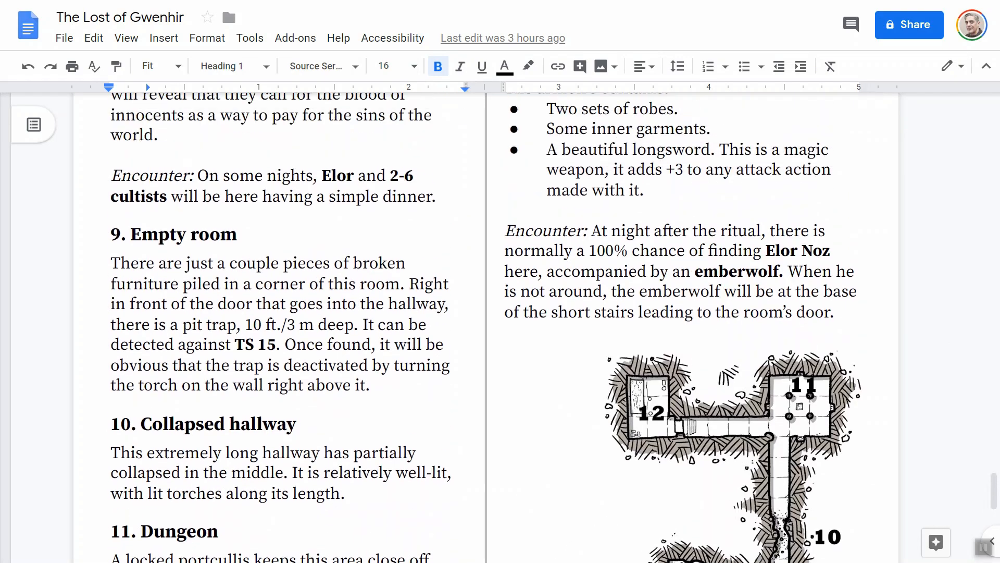
pyautogui.scroll(20, 485, 323)
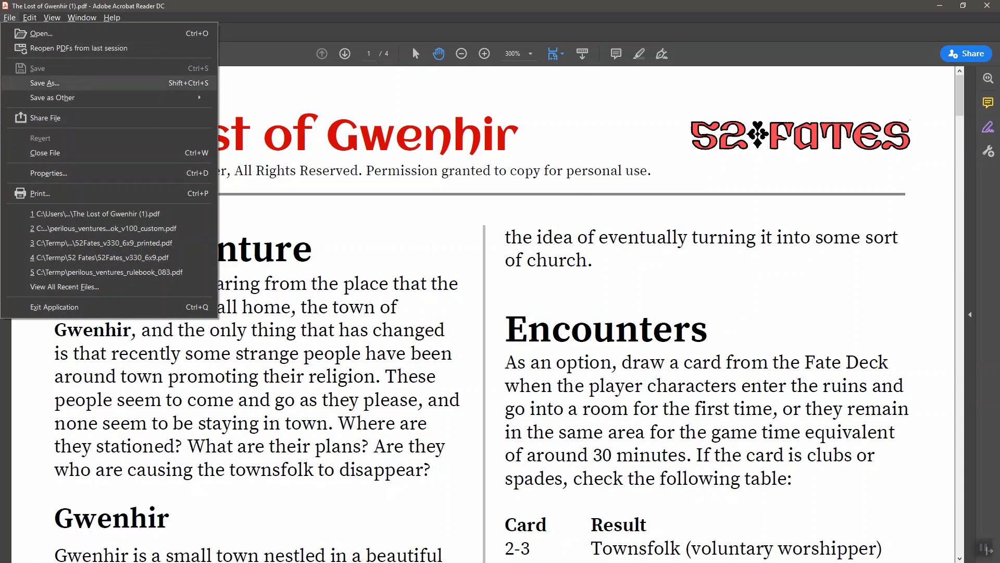
# In Adobe Acrobat Reader, preview both sides of the adventure PDF's booklet print layout and close the print settings without printing
pyautogui.click(40, 193)
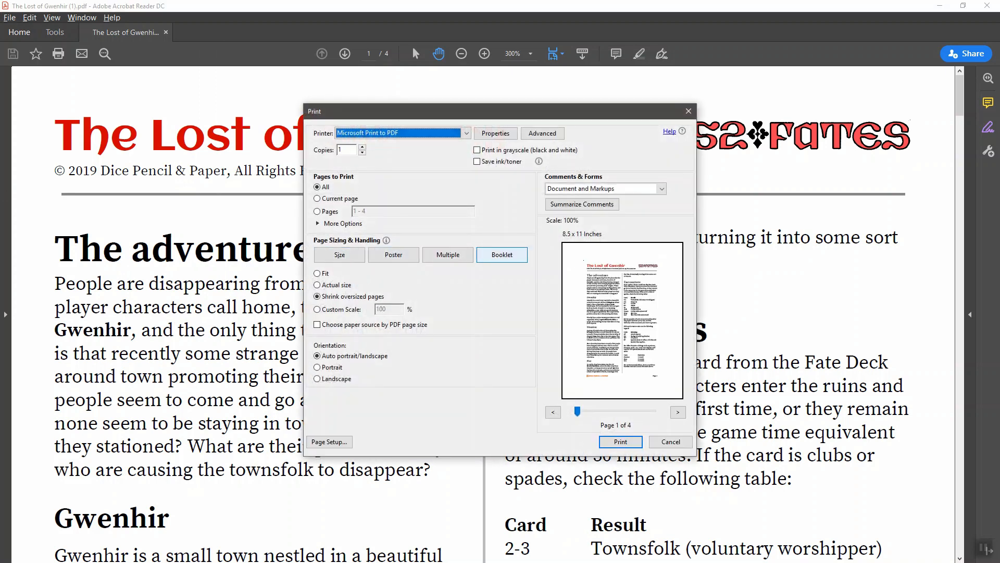
pyautogui.click(502, 254)
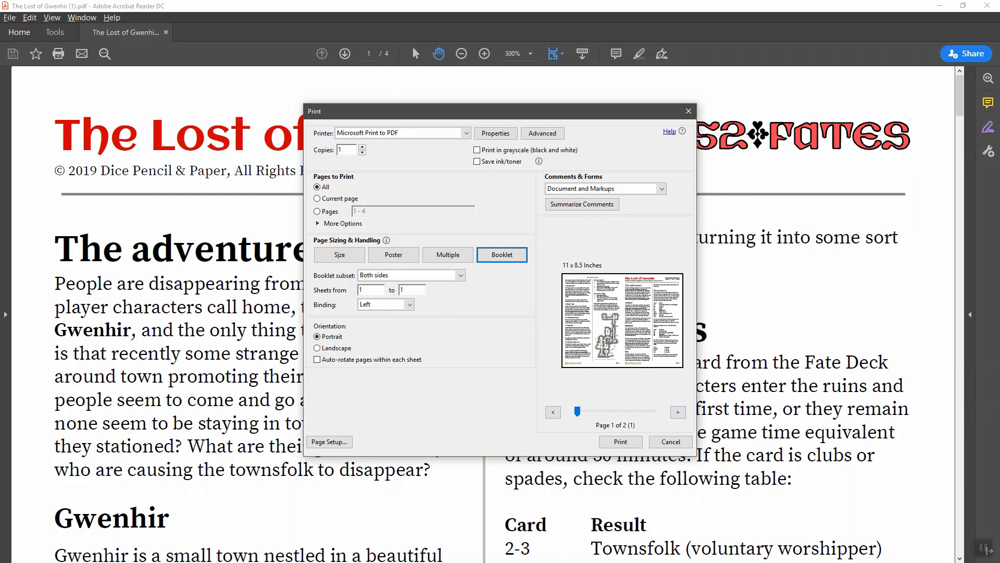
pyautogui.click(677, 412)
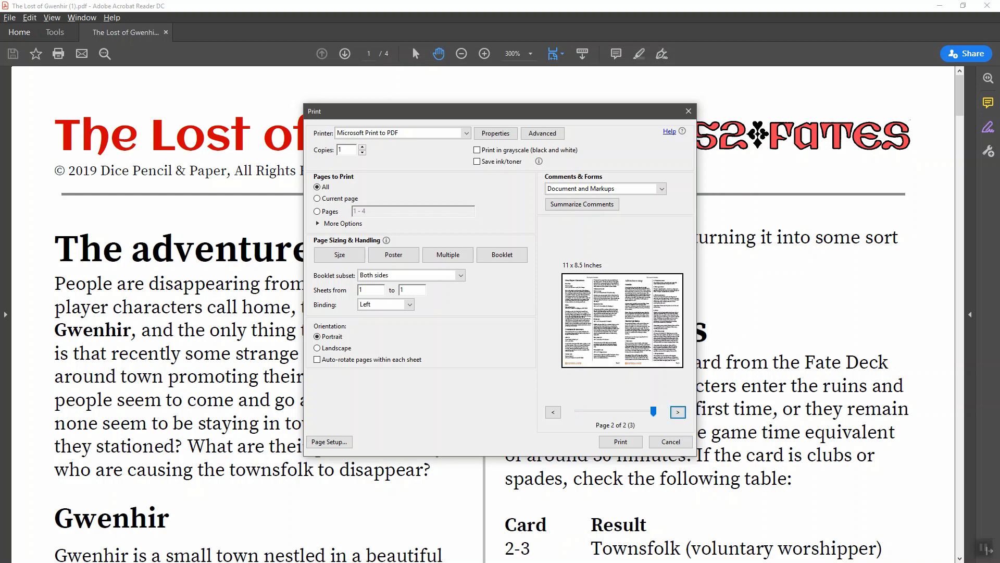
pyautogui.click(553, 412)
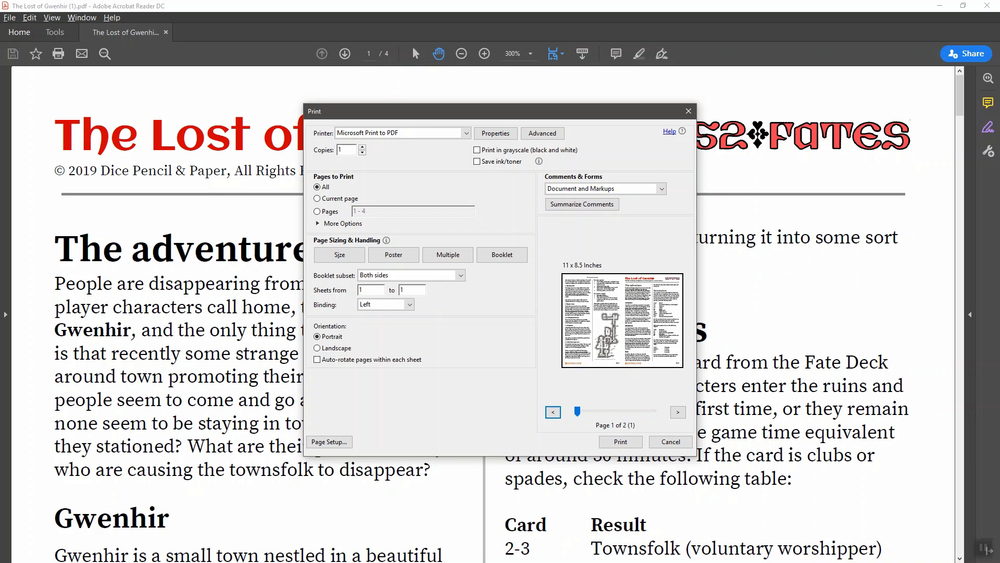
pyautogui.press('Escape')
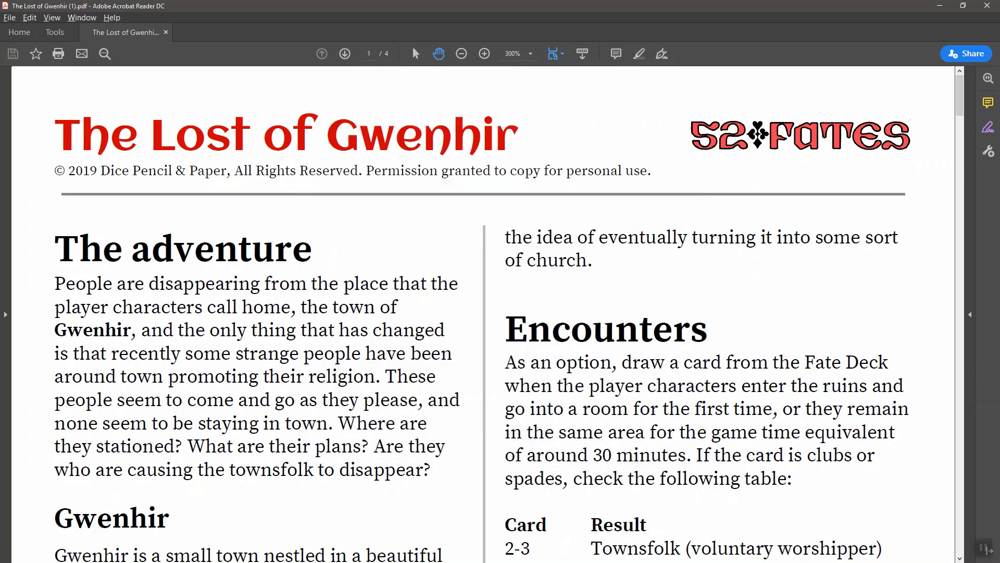